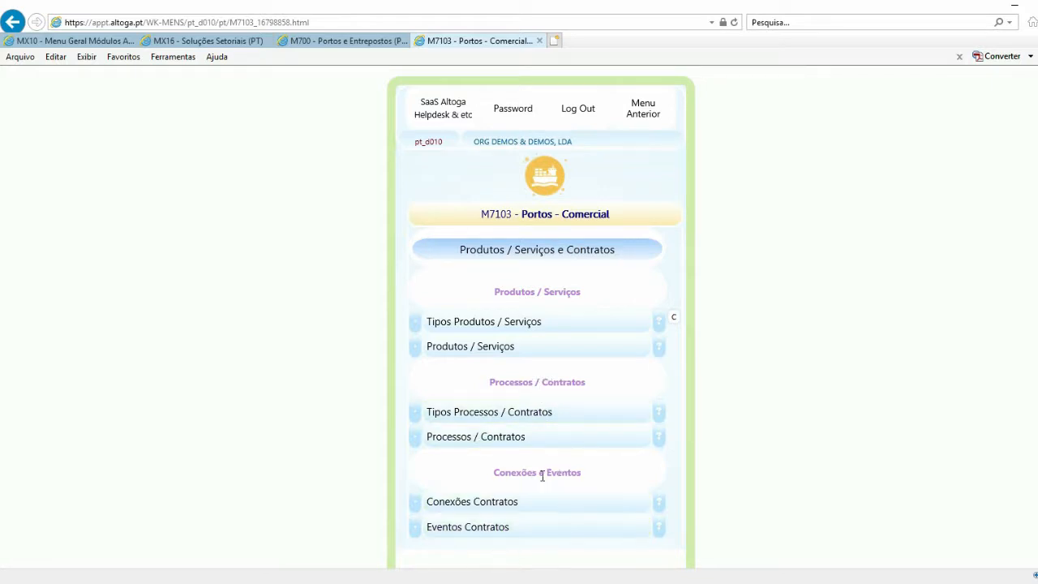
# List the Orçamentos Operações whose budget code matches 2011%, restricted to the specified client's code.
pyautogui.click(512, 529)
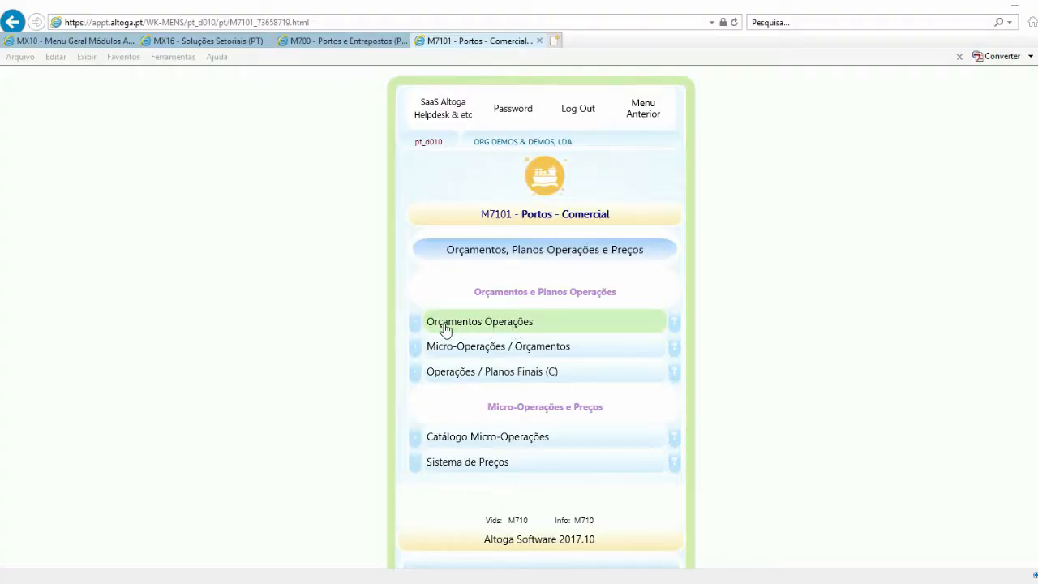
pyautogui.click(509, 325)
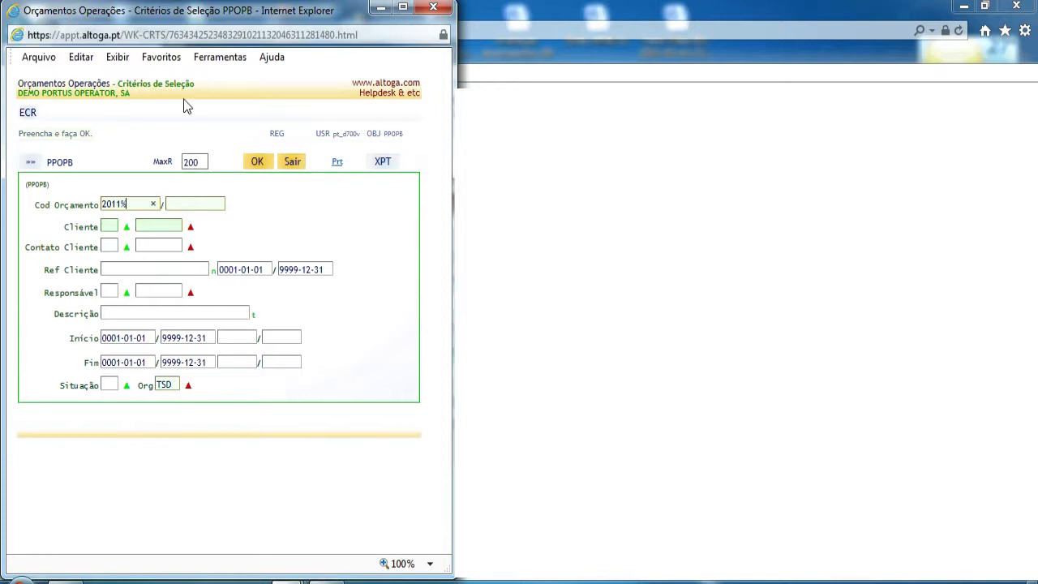
pyautogui.click(146, 226)
pyautogui.write('0080')
pyautogui.click(258, 163)
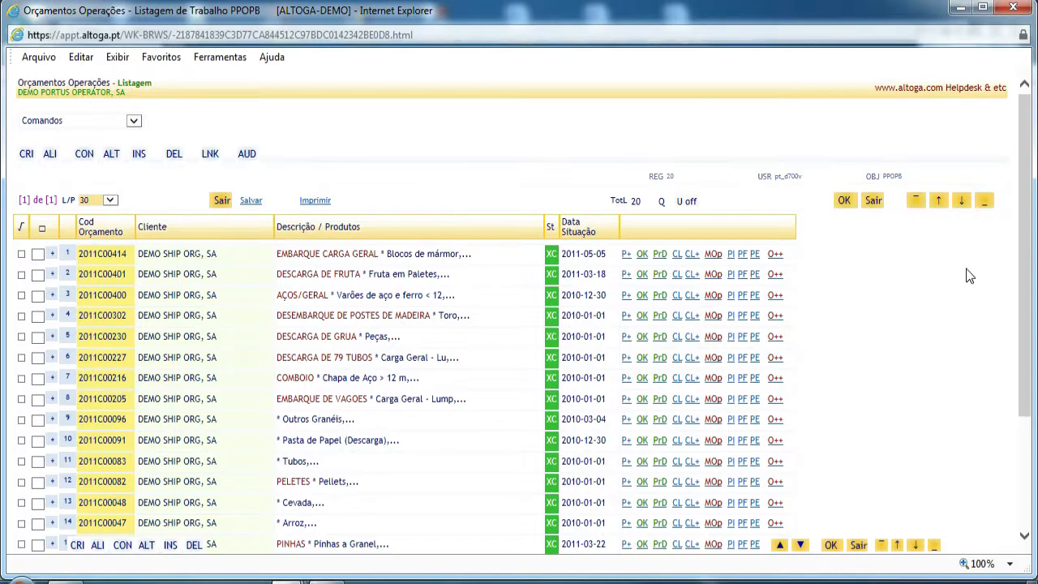
# Open the printable proposal for the EMBARQUE CARGA GERAL budget and read through its services, legend and closing terms.
pyautogui.scroll(-3, 969, 275)
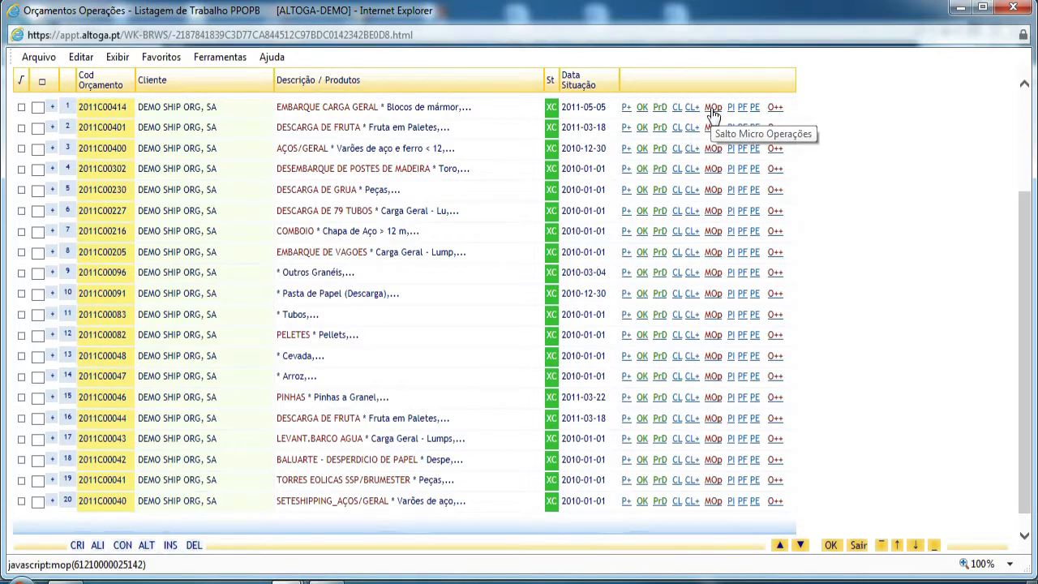
pyautogui.click(775, 109)
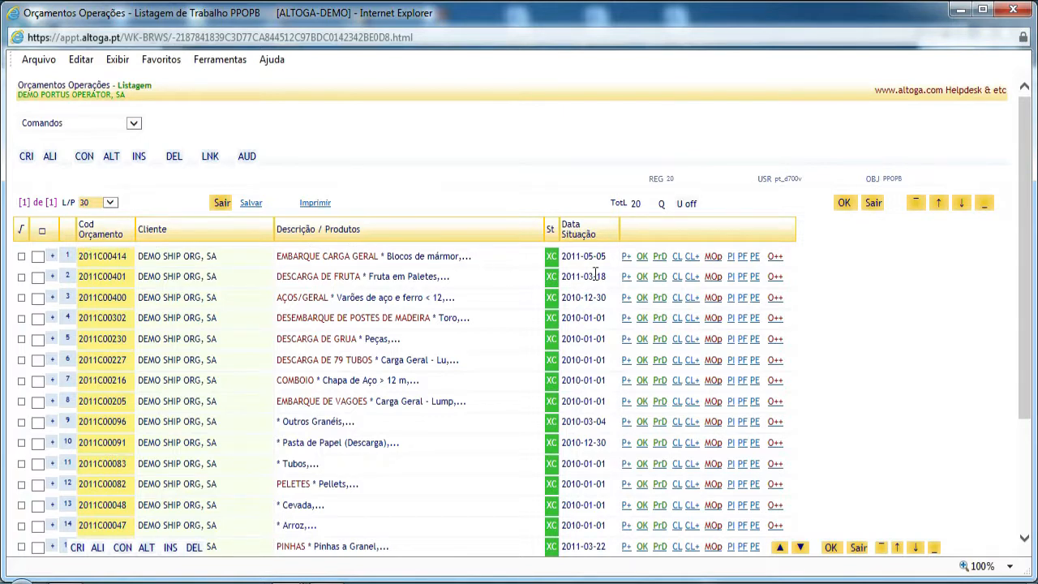
pyautogui.click(661, 257)
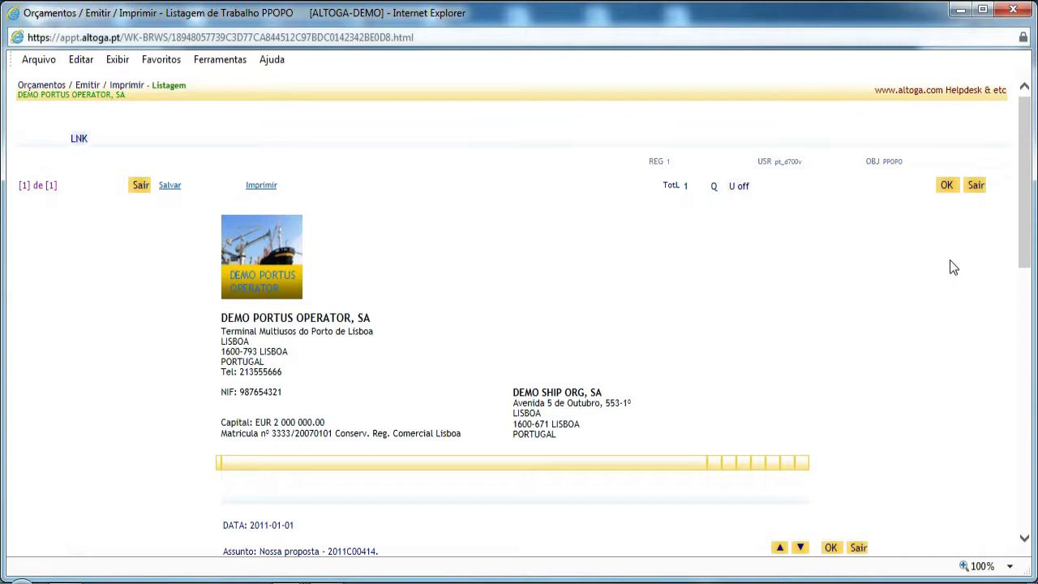
pyautogui.scroll(-5, 955, 268)
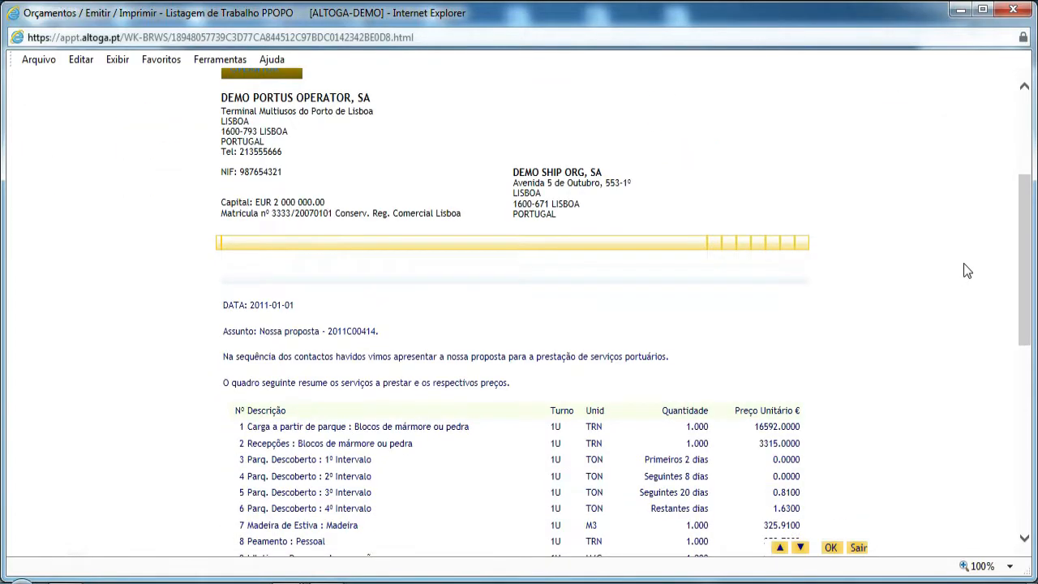
pyautogui.scroll(-5, 963, 263)
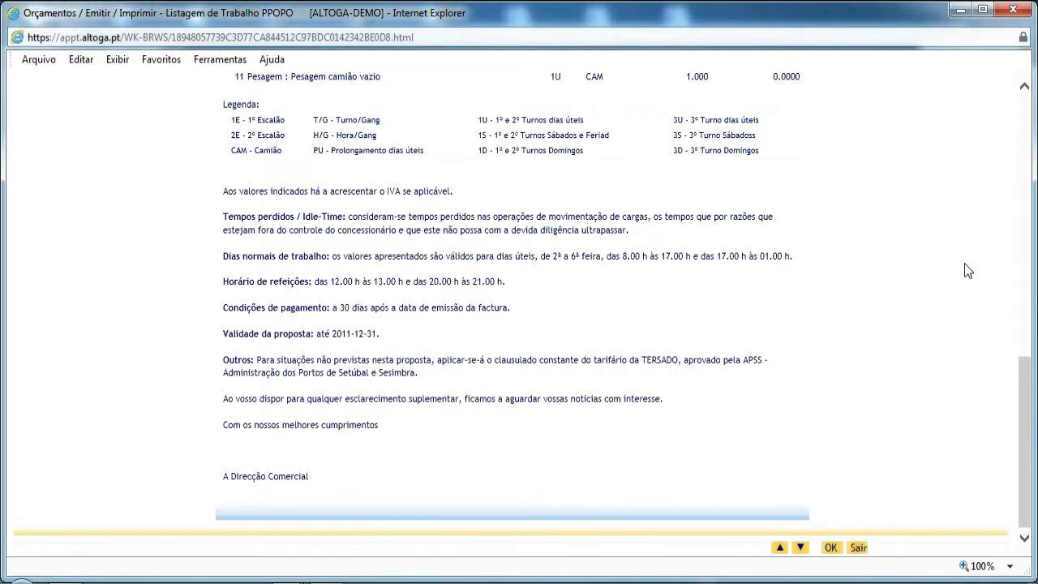
pyautogui.scroll(2, 965, 263)
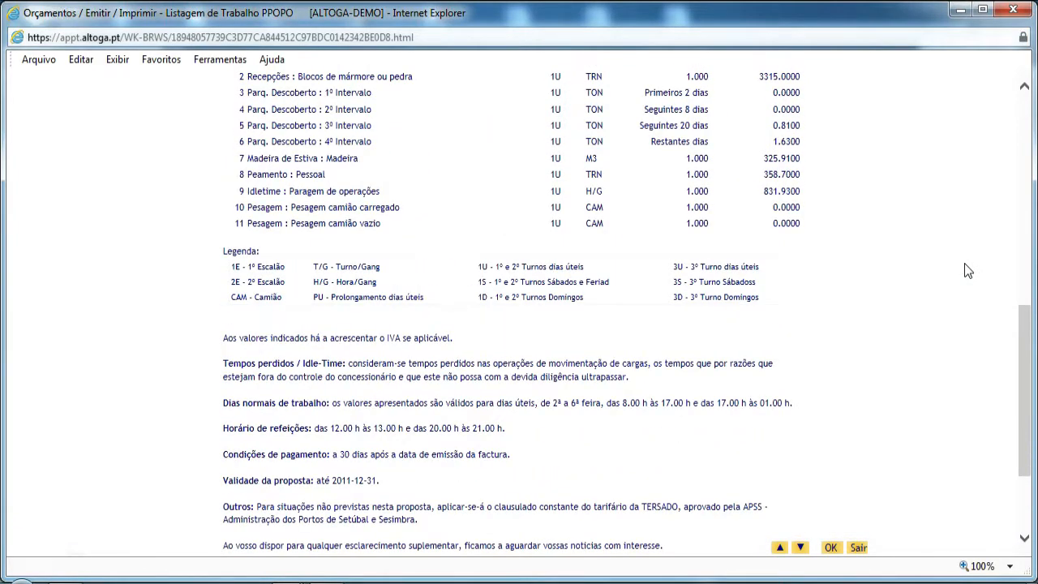
pyautogui.scroll(2, 965, 264)
pyautogui.scroll(6, 965, 264)
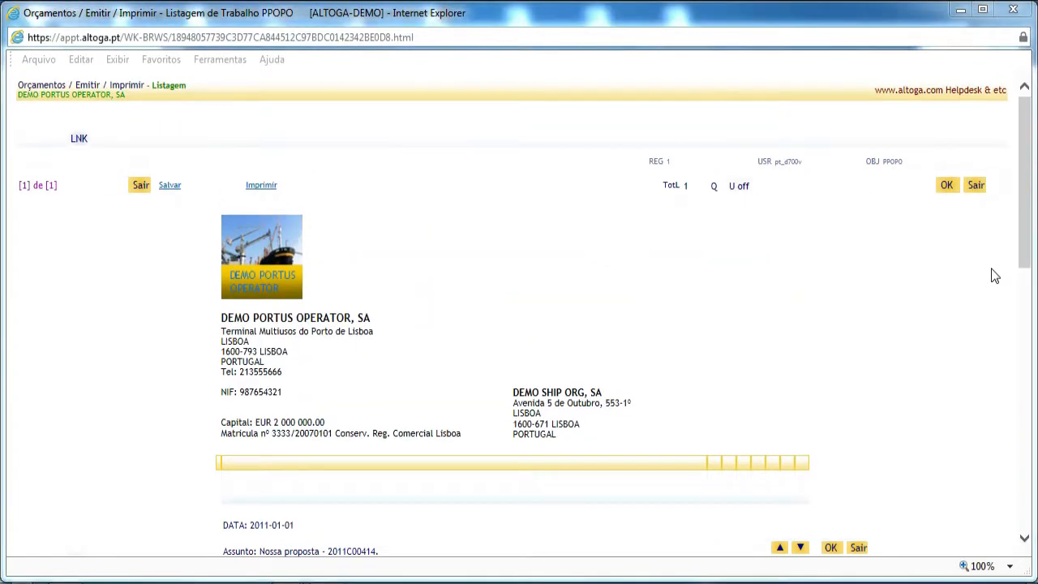
# Examine the proposal's table of port services and unit prices, and return to the budget list.
pyautogui.scroll(-3, 972, 275)
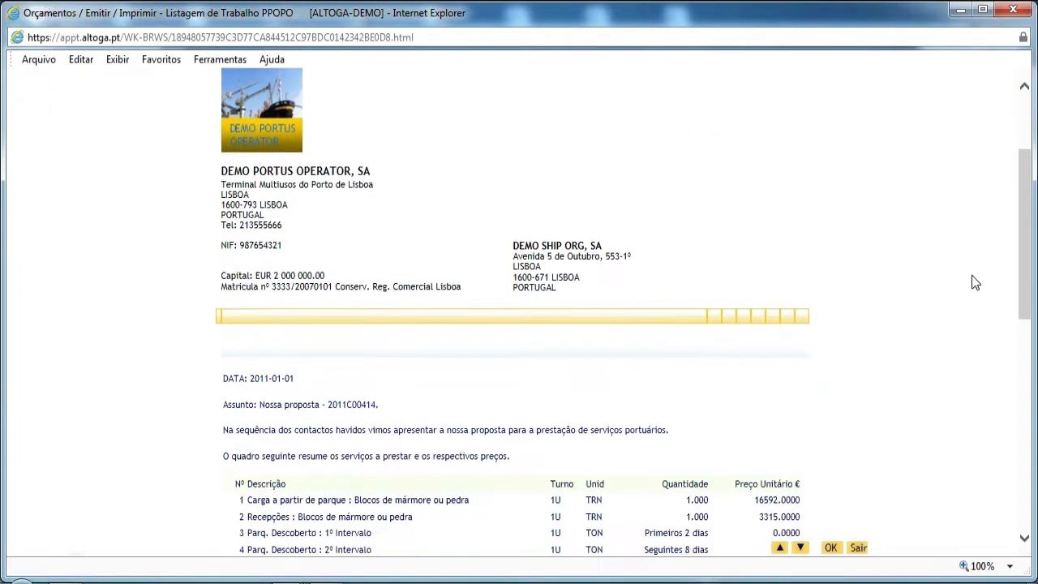
pyautogui.scroll(-3, 971, 276)
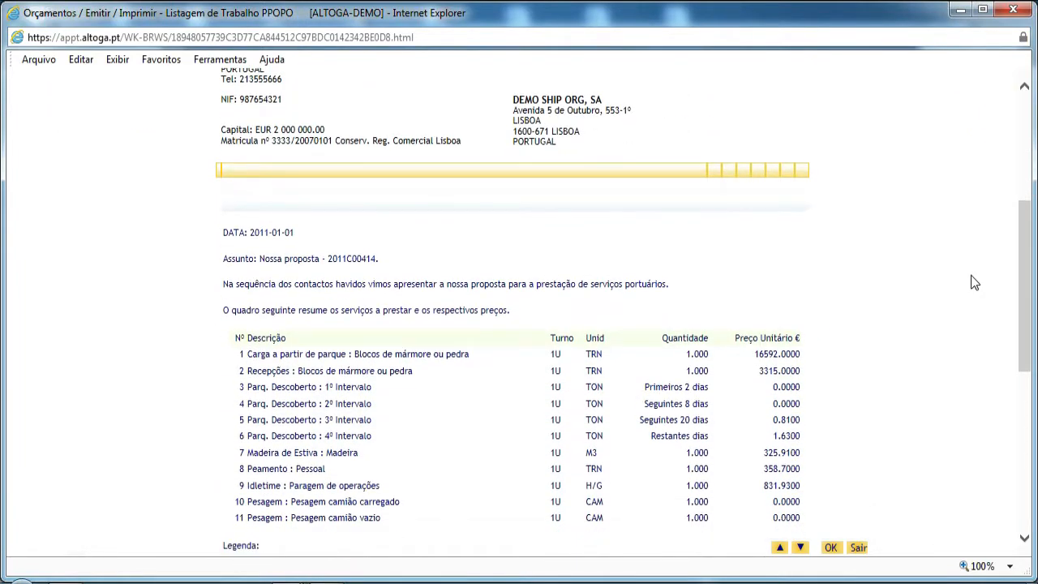
pyautogui.scroll(-2, 970, 275)
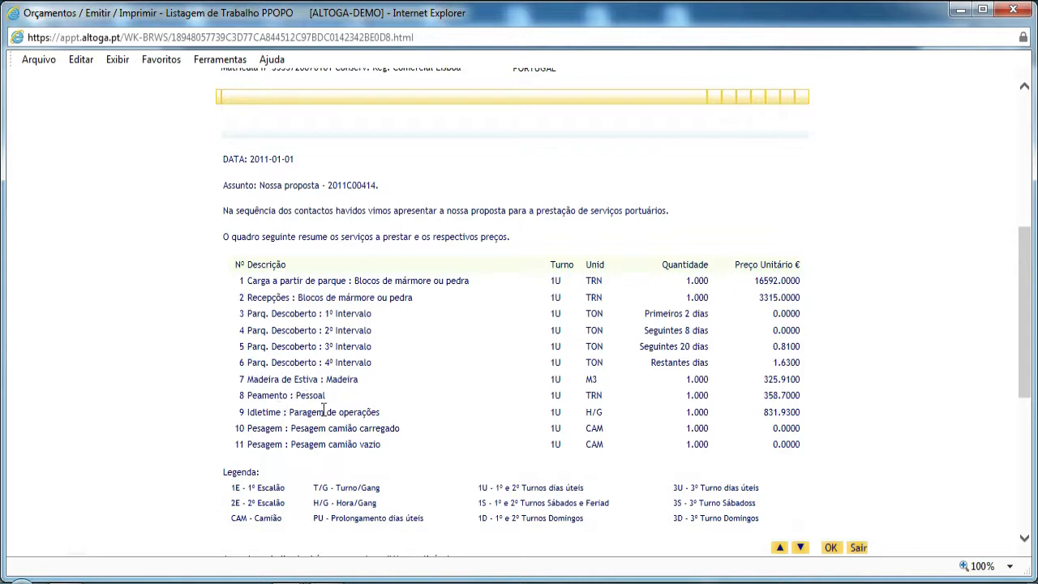
pyautogui.scroll(-2, 988, 362)
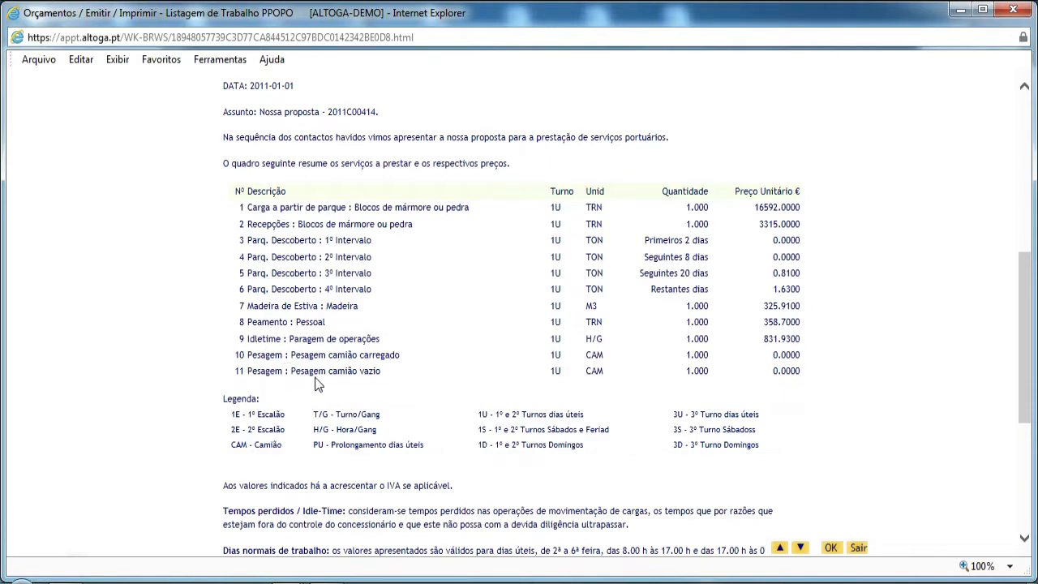
pyautogui.click(858, 548)
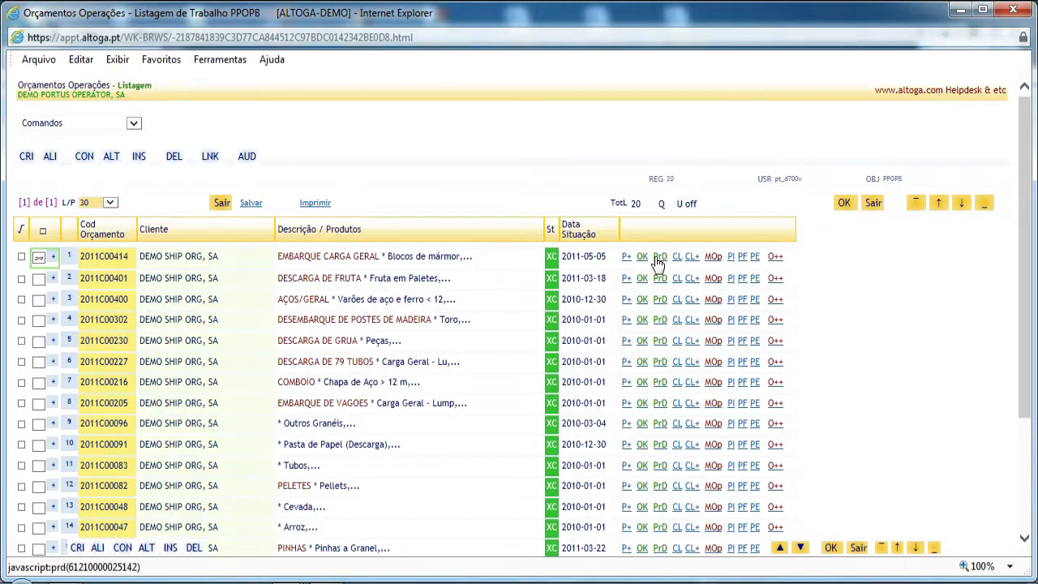
# Create a new budget from the EMBARQUE CARGA GERAL one with a 10% alteration, and check the new budget's micro-operations.
pyautogui.click(776, 258)
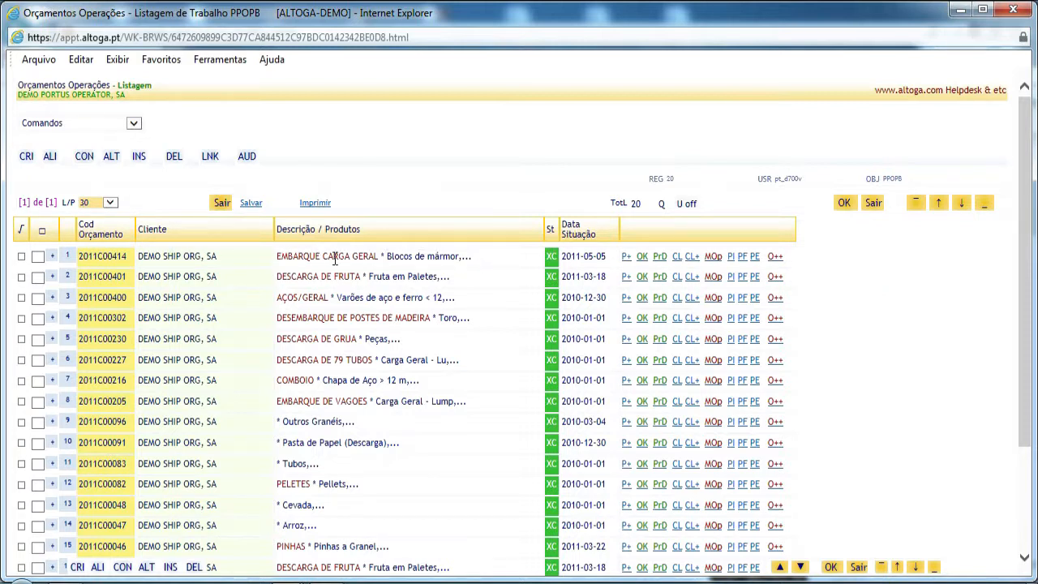
pyautogui.click(774, 257)
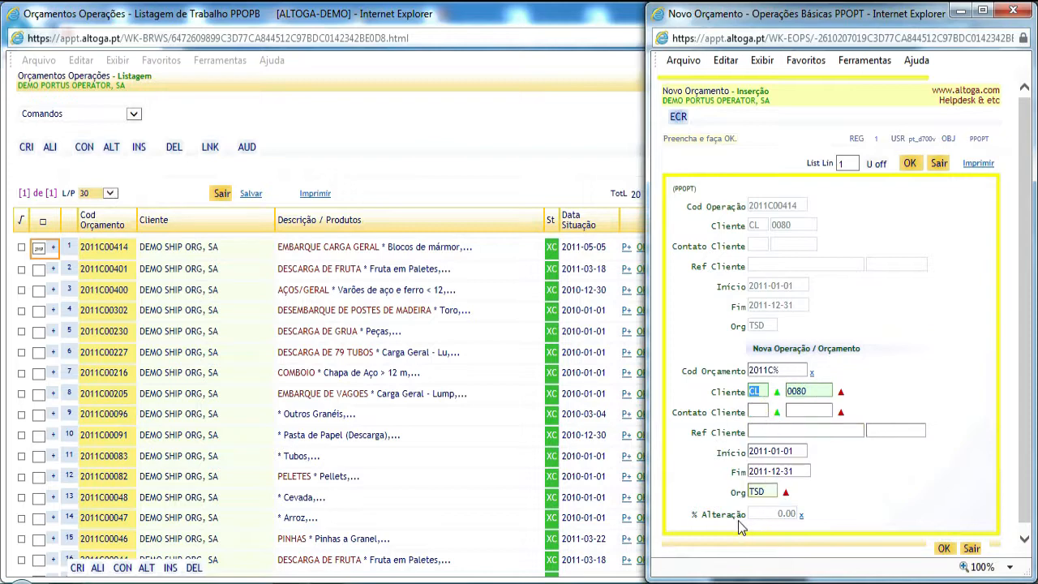
pyautogui.click(789, 515)
pyautogui.write('10')
pyautogui.click(909, 165)
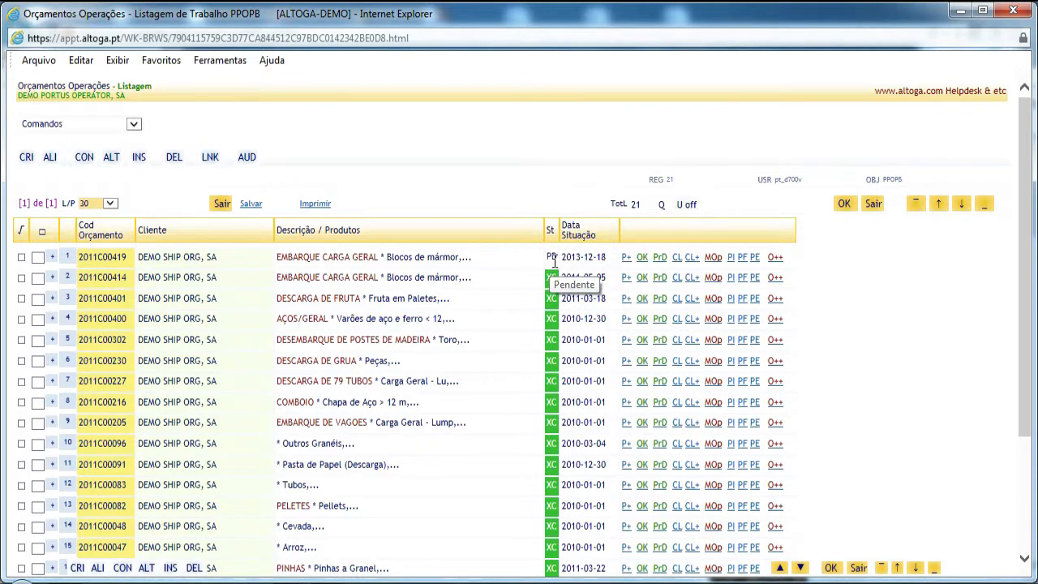
pyautogui.click(713, 258)
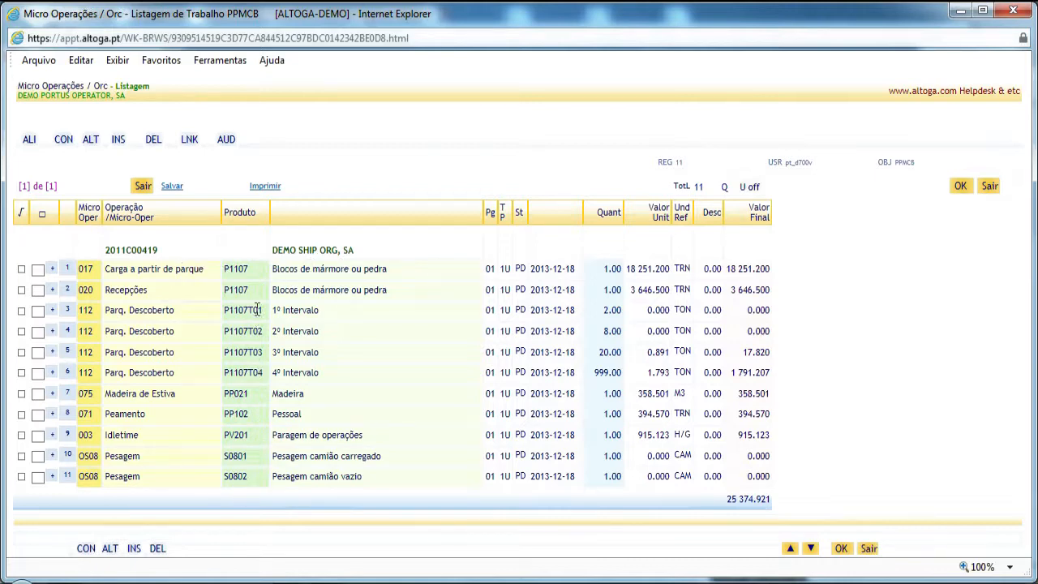
pyautogui.click(990, 186)
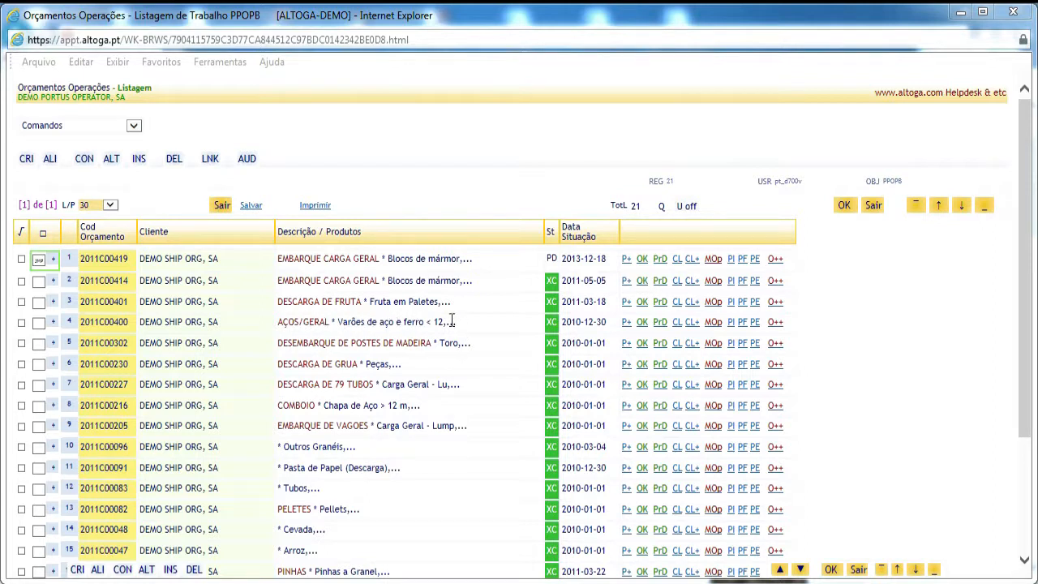
# Open the printable proposal for the AÇOS/GERAL budget covering steel and iron bars, and skim its full length.
pyautogui.click(660, 323)
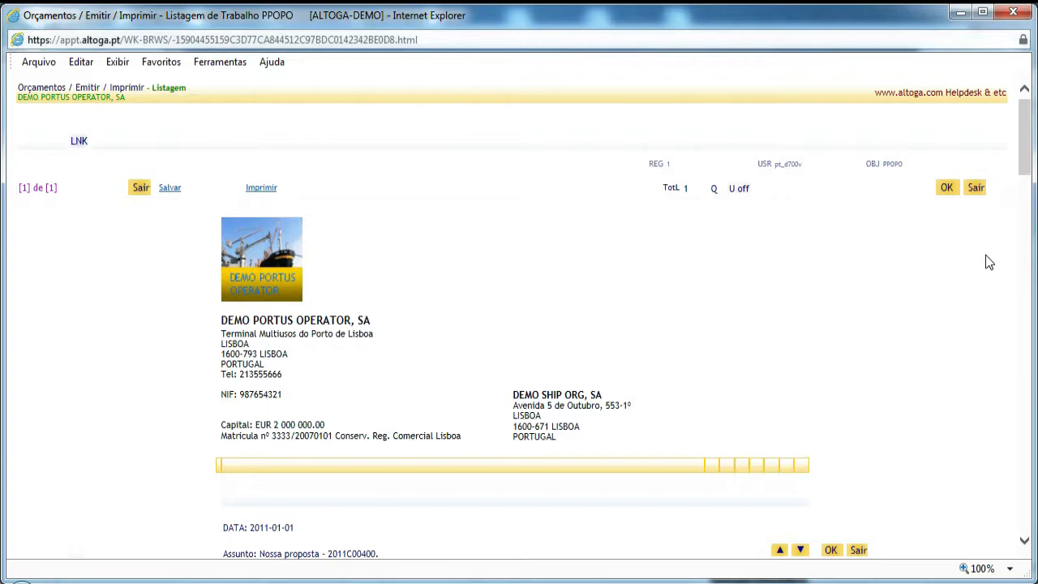
pyautogui.scroll(-5, 986, 254)
pyautogui.scroll(-10, 985, 255)
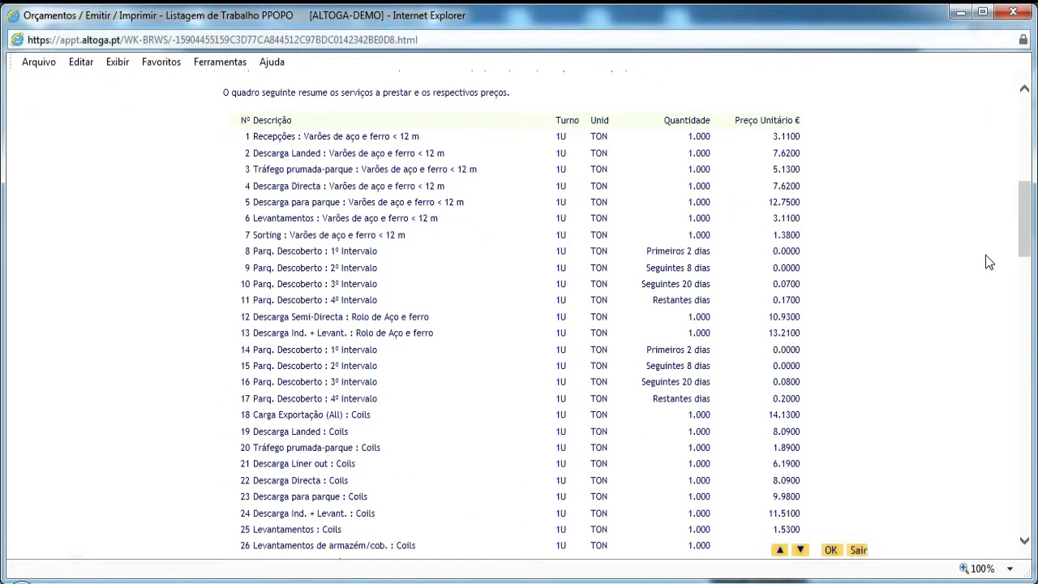
pyautogui.scroll(-12, 987, 255)
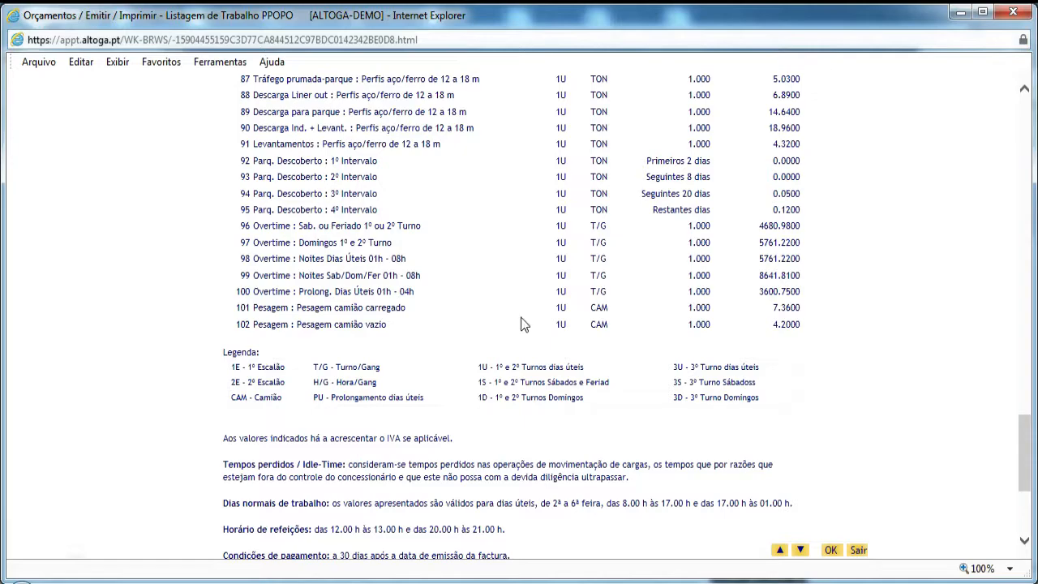
pyautogui.scroll(10, 919, 314)
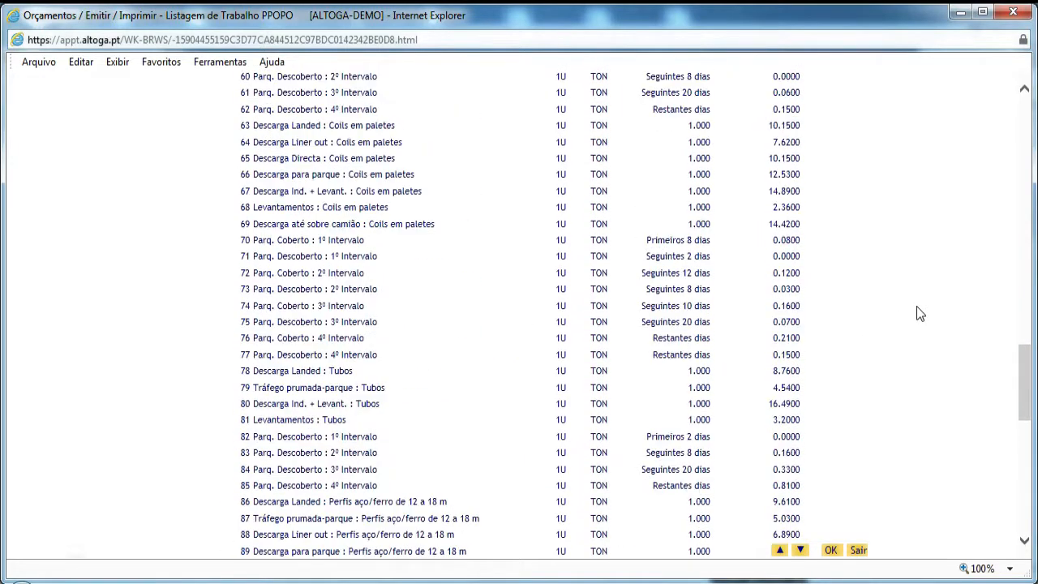
pyautogui.scroll(12, 917, 308)
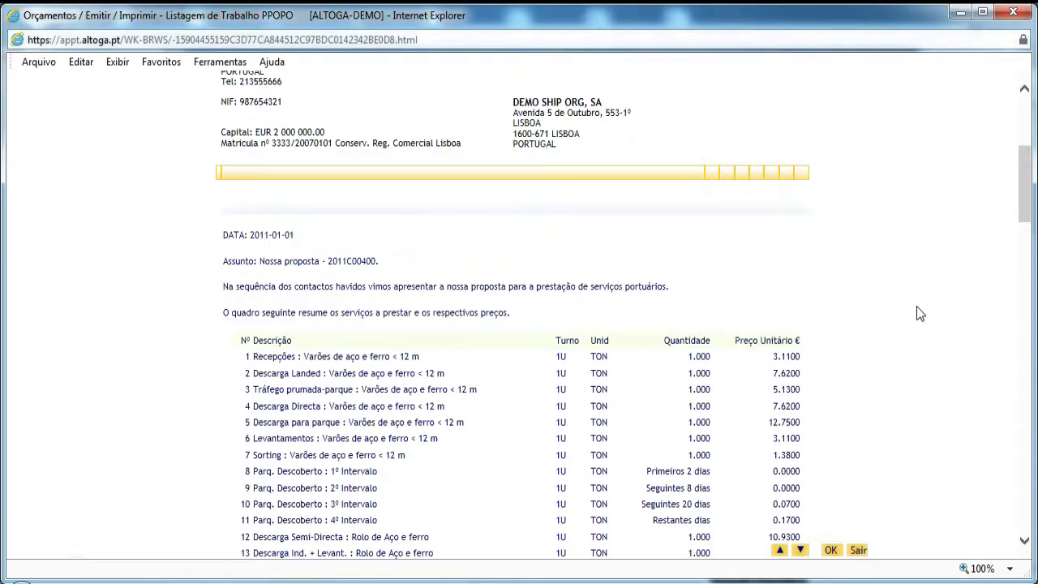
# Examine the AÇOS/GERAL proposal's service lines by product, including parking intervals, overtime and weighing, with their unit prices.
pyautogui.scroll(-4, 918, 314)
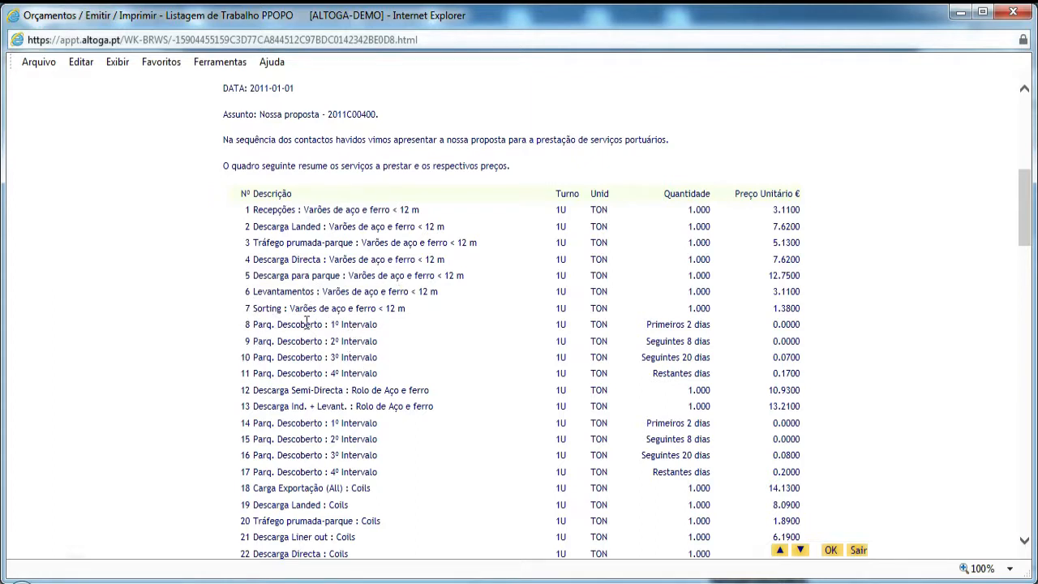
pyautogui.scroll(-10, 983, 302)
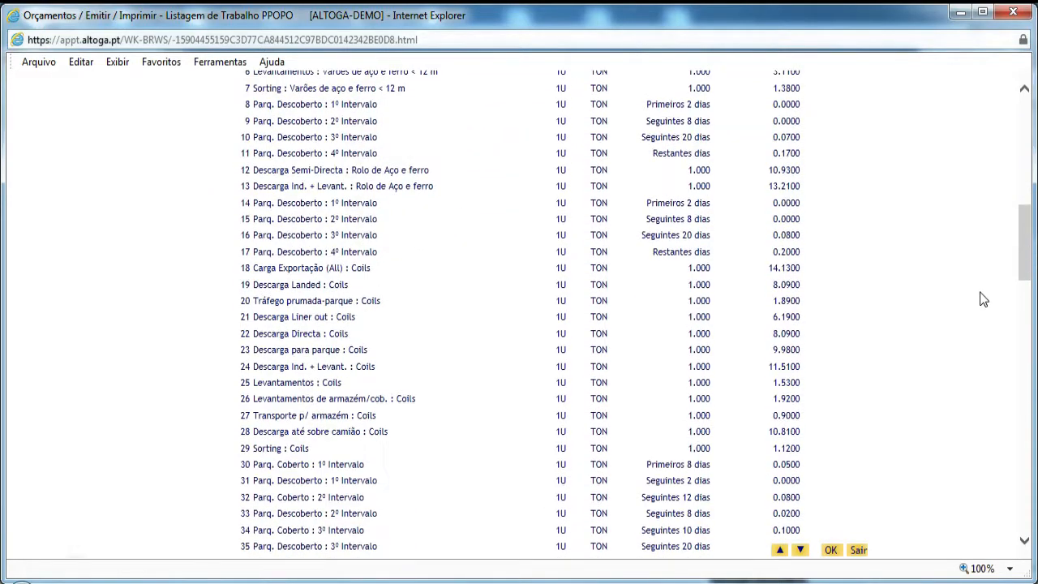
pyautogui.scroll(-13, 983, 303)
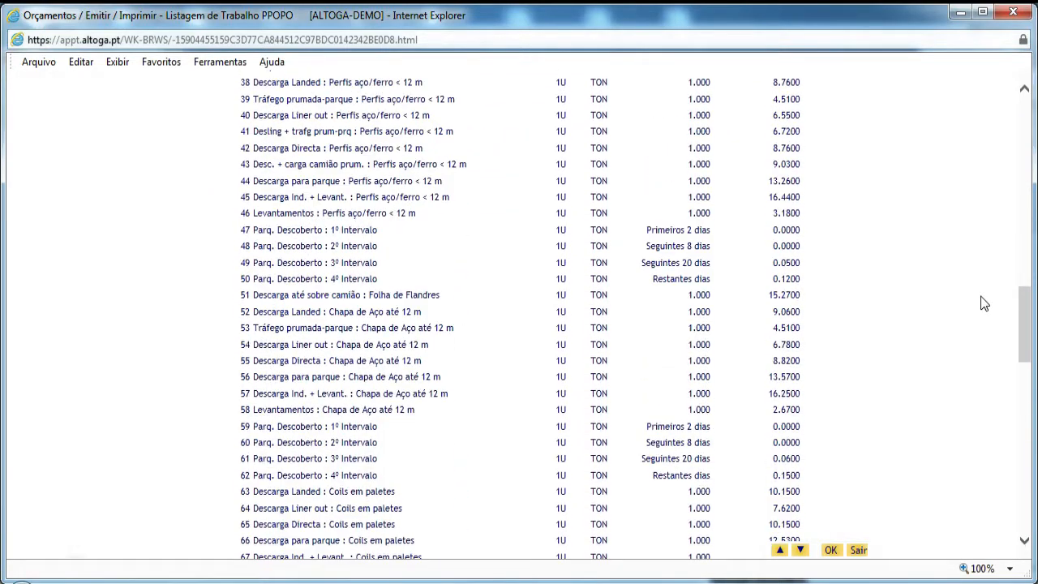
pyautogui.scroll(-14, 983, 304)
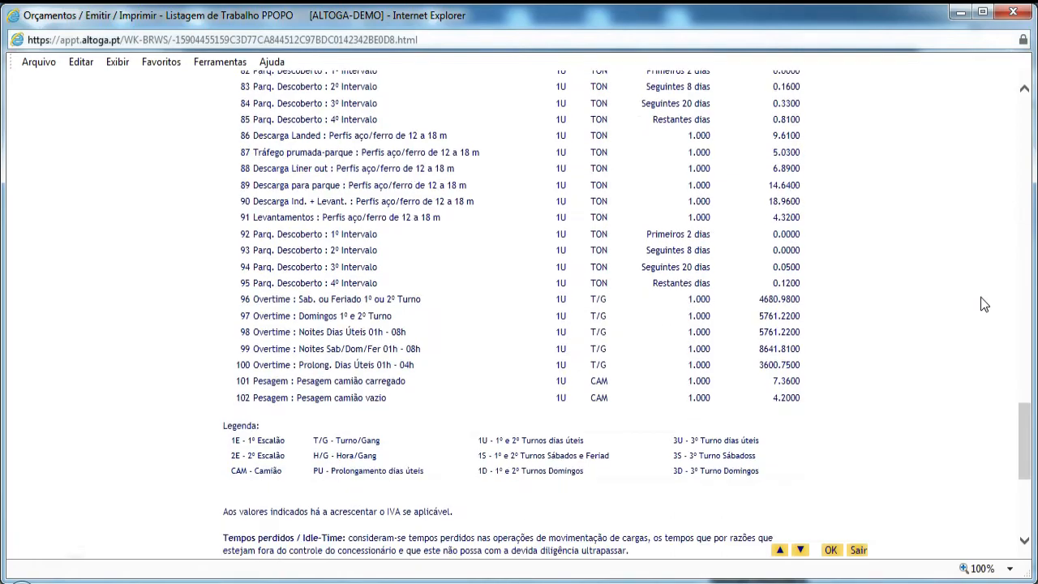
pyautogui.scroll(1, 984, 304)
pyautogui.scroll(20, 981, 298)
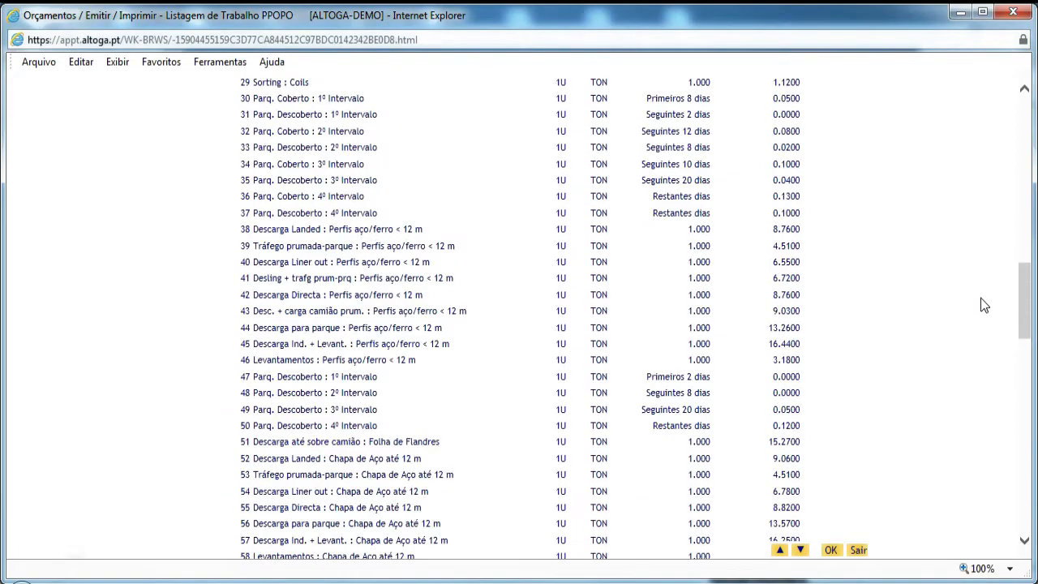
pyautogui.scroll(15, 983, 305)
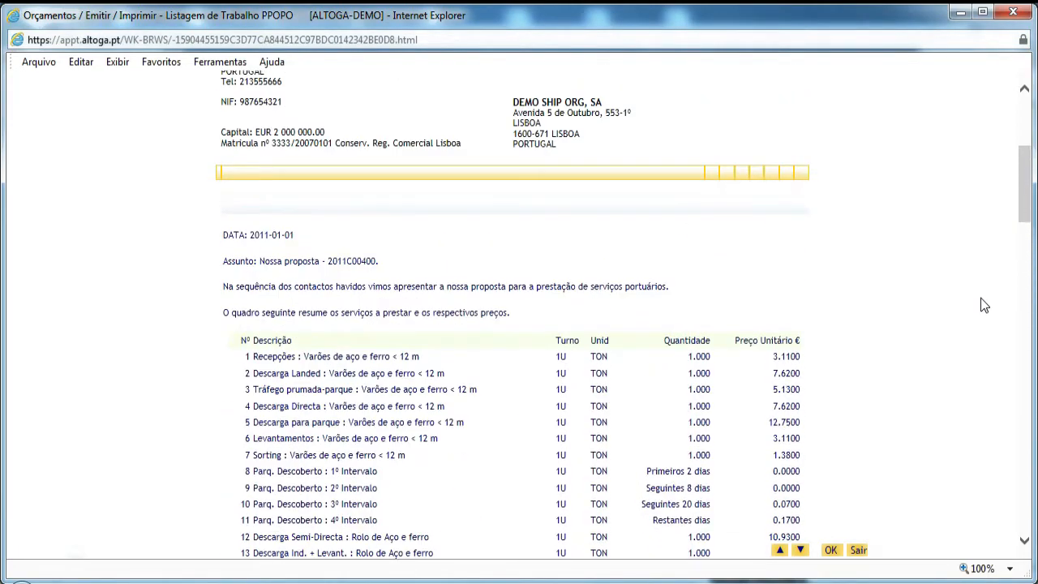
pyautogui.scroll(1, 981, 305)
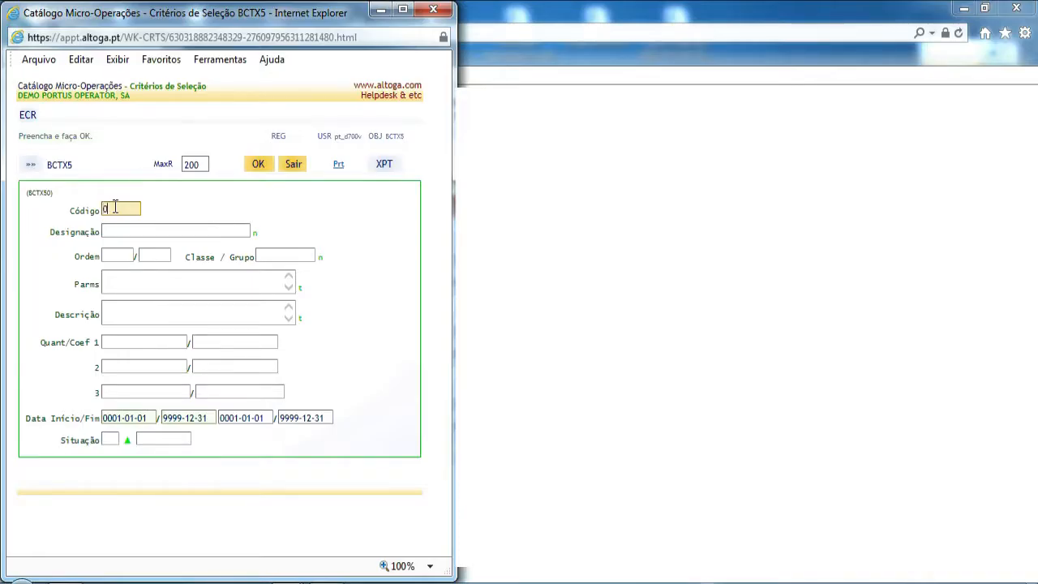
# List the Catálogo Micro-Operações entries with codes starting with 01, and repeat the listing with the code criterion 03%.
pyautogui.write('1')
pyautogui.click(259, 165)
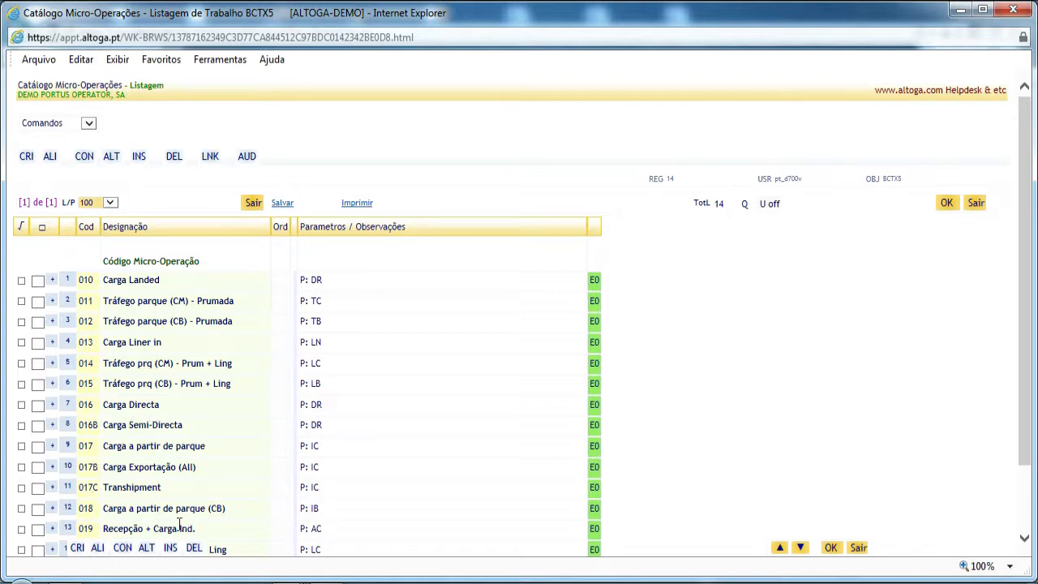
pyautogui.click(25, 161)
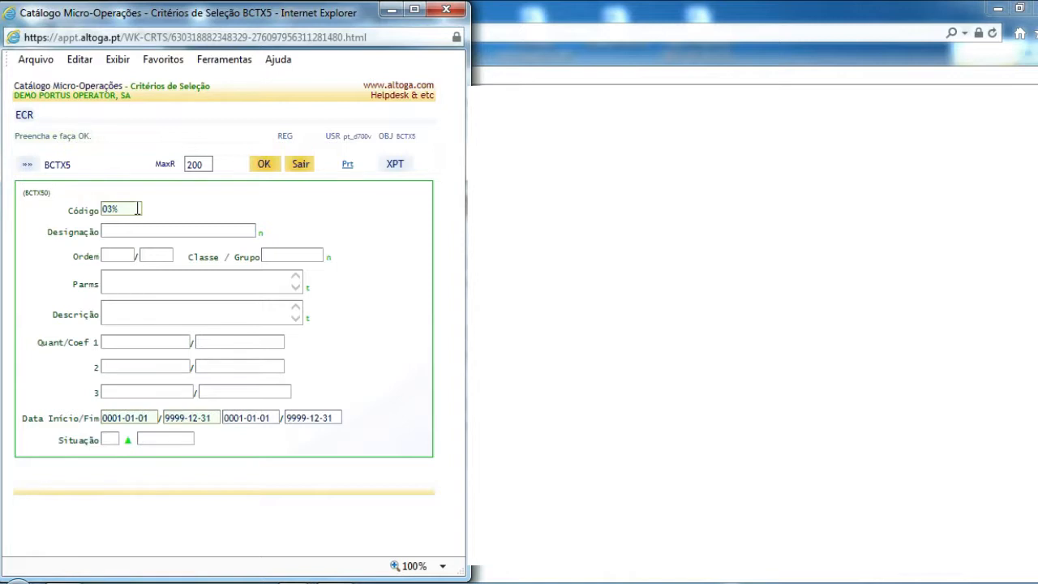
pyautogui.click(261, 167)
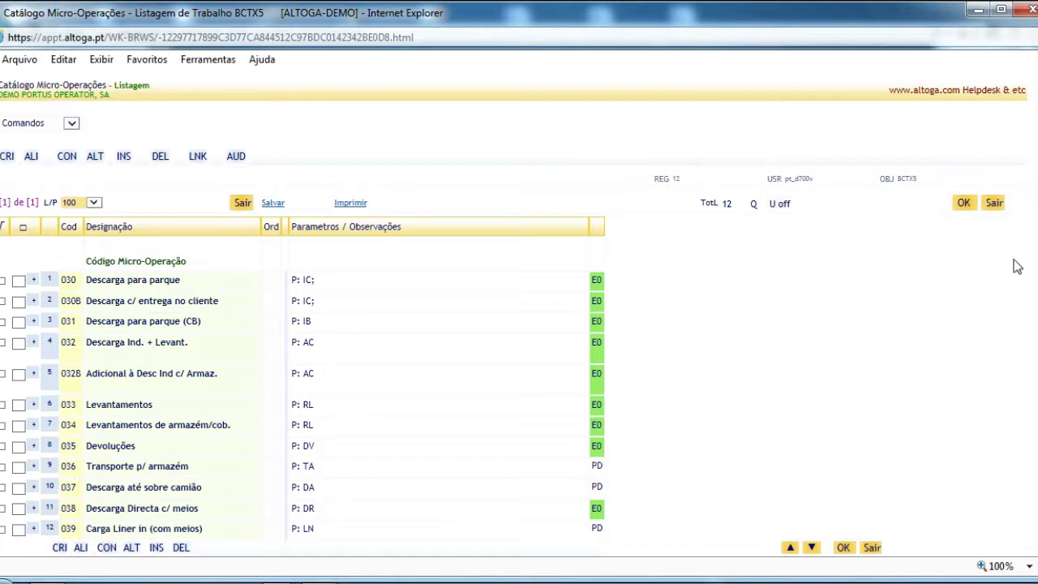
pyautogui.scroll(-1, 977, 263)
pyautogui.scroll(1, 977, 264)
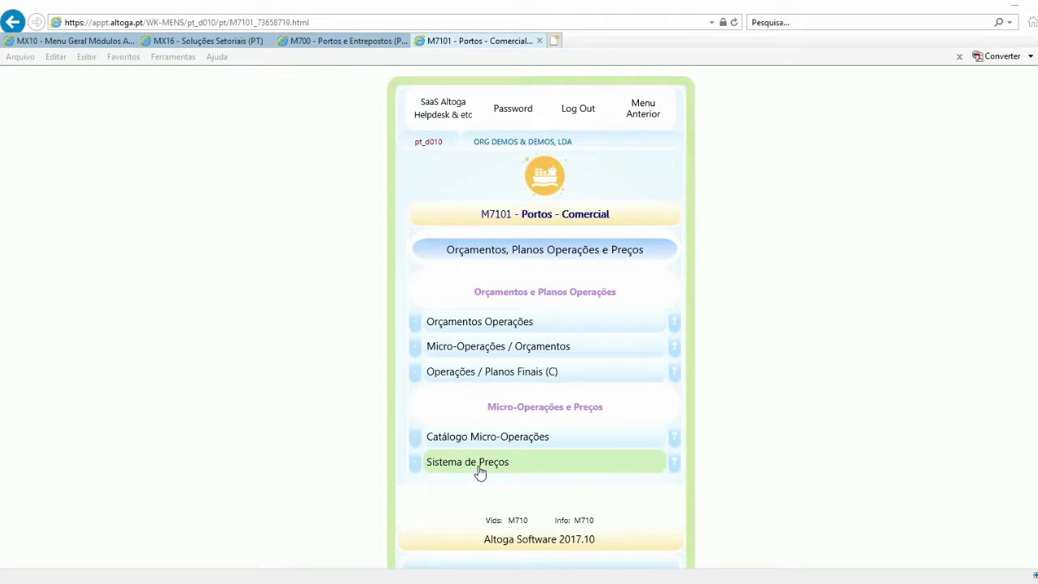
# List the Sistema de Preços entries with price codes starting with D, and examine the Carga Geral prices product by product.
pyautogui.click(479, 464)
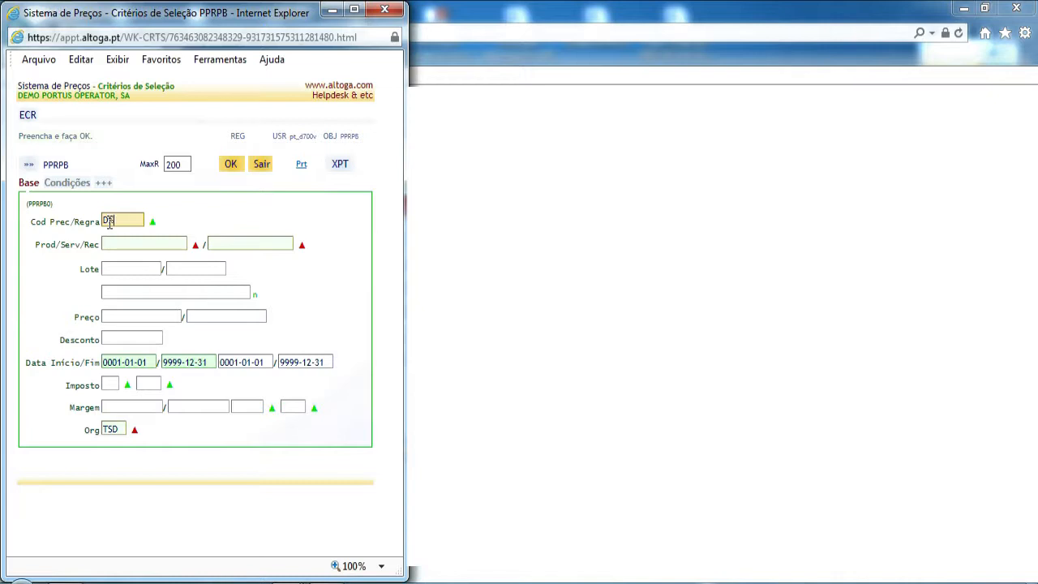
pyautogui.click(231, 165)
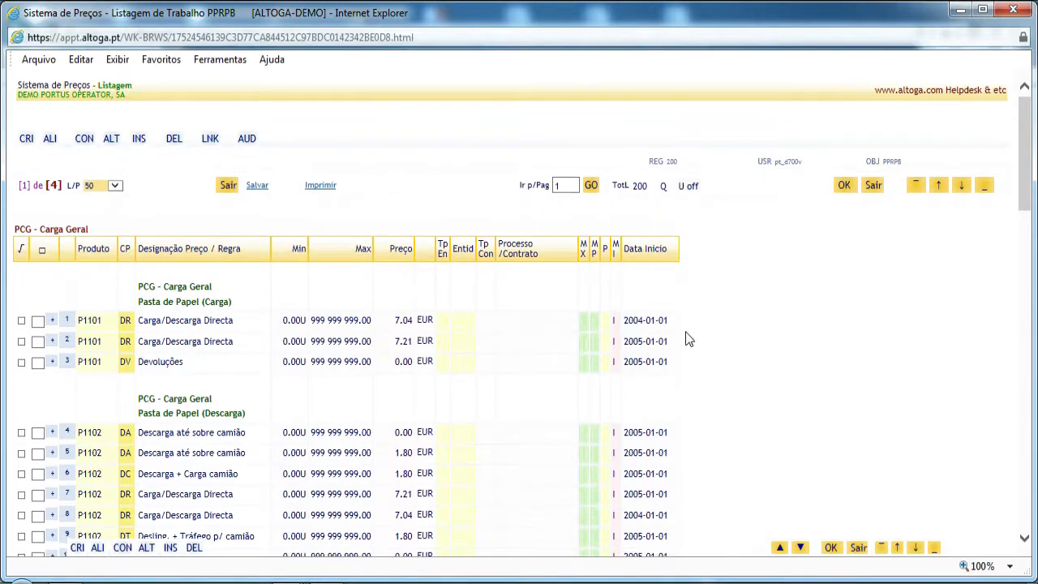
pyautogui.scroll(-1, 924, 315)
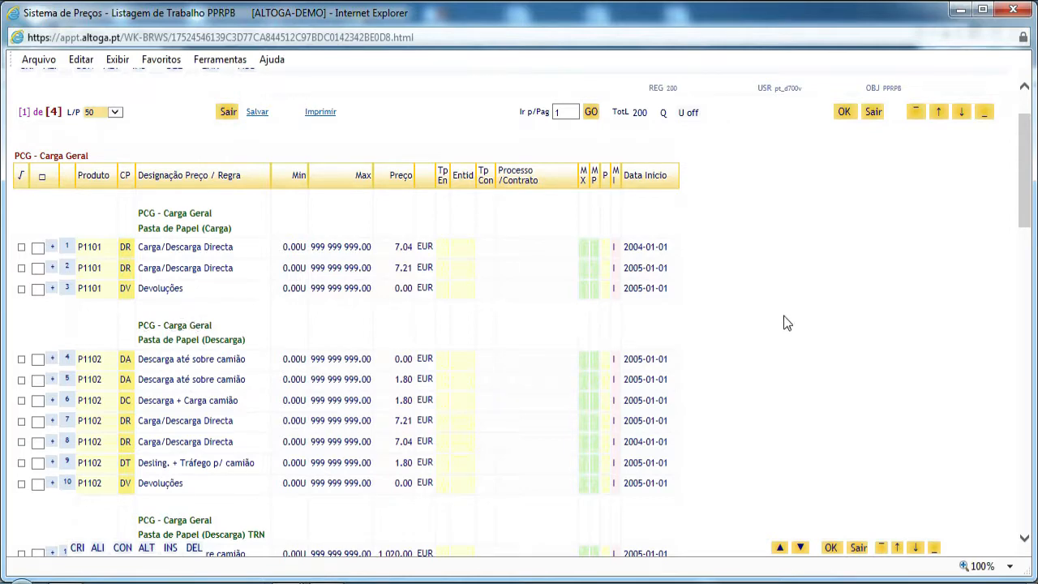
pyautogui.scroll(-3, 929, 293)
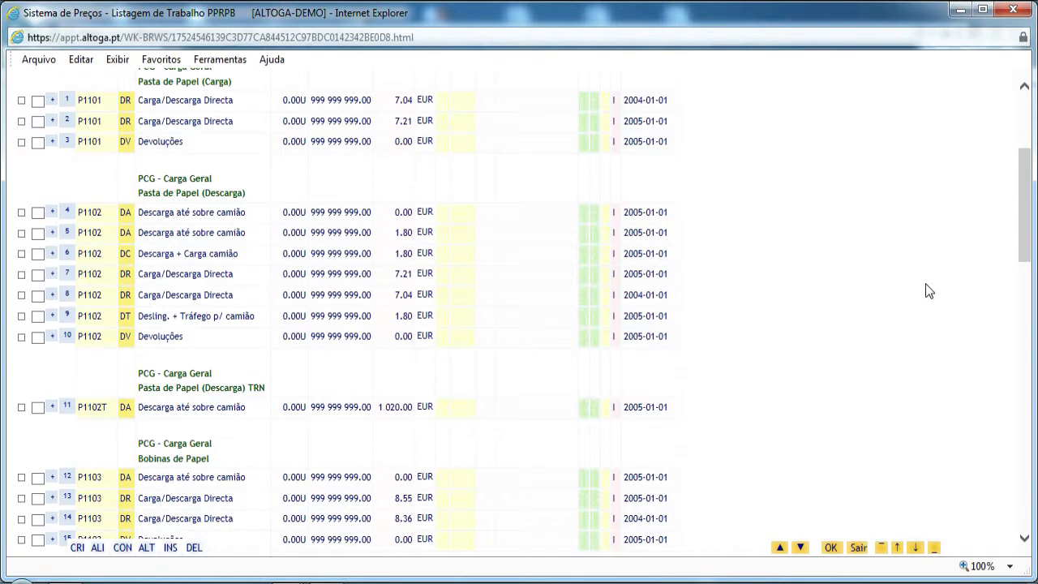
pyautogui.scroll(-2, 981, 323)
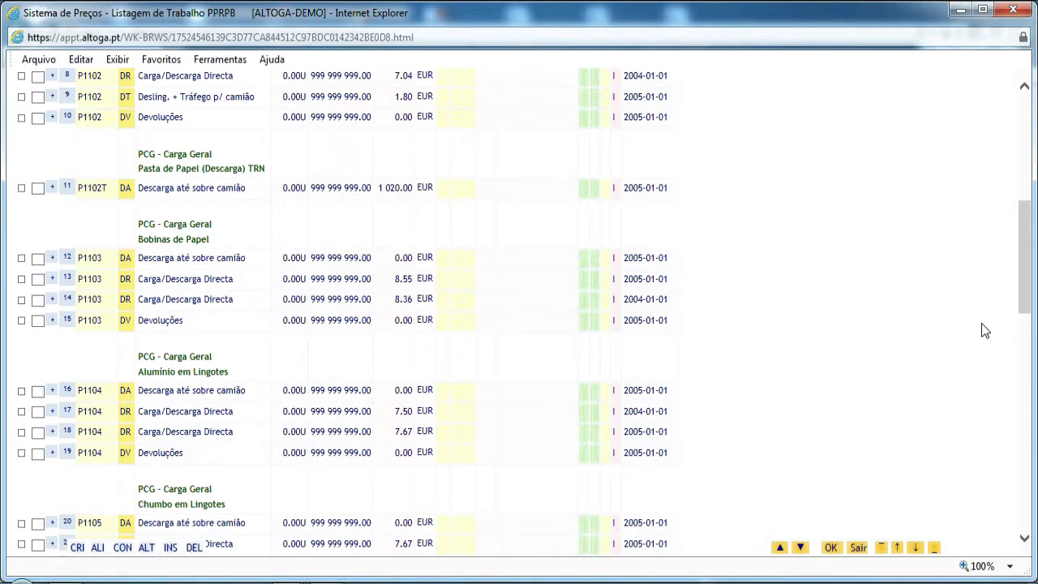
pyautogui.scroll(-1, 984, 329)
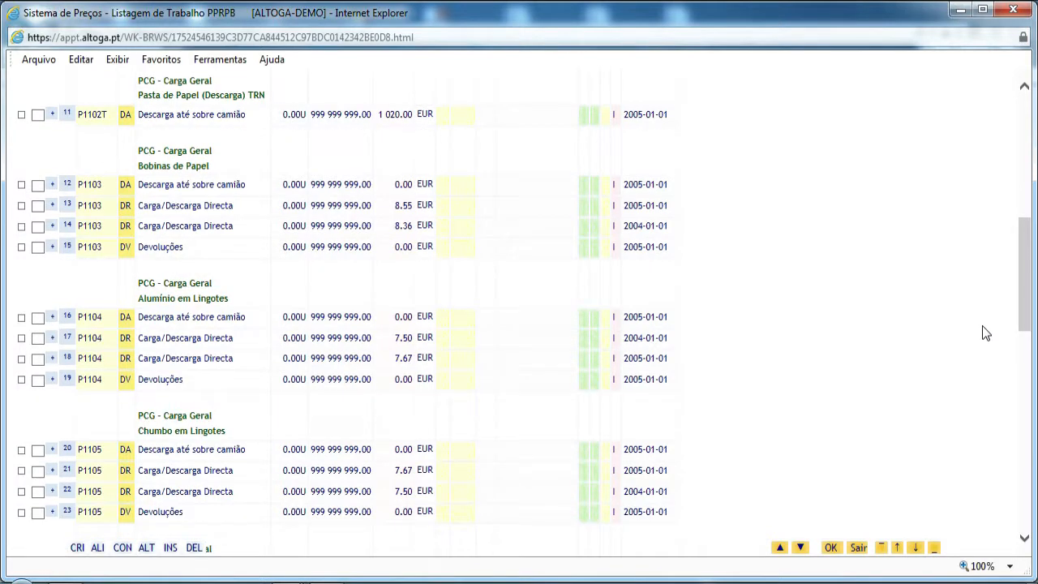
pyautogui.scroll(-1, 982, 332)
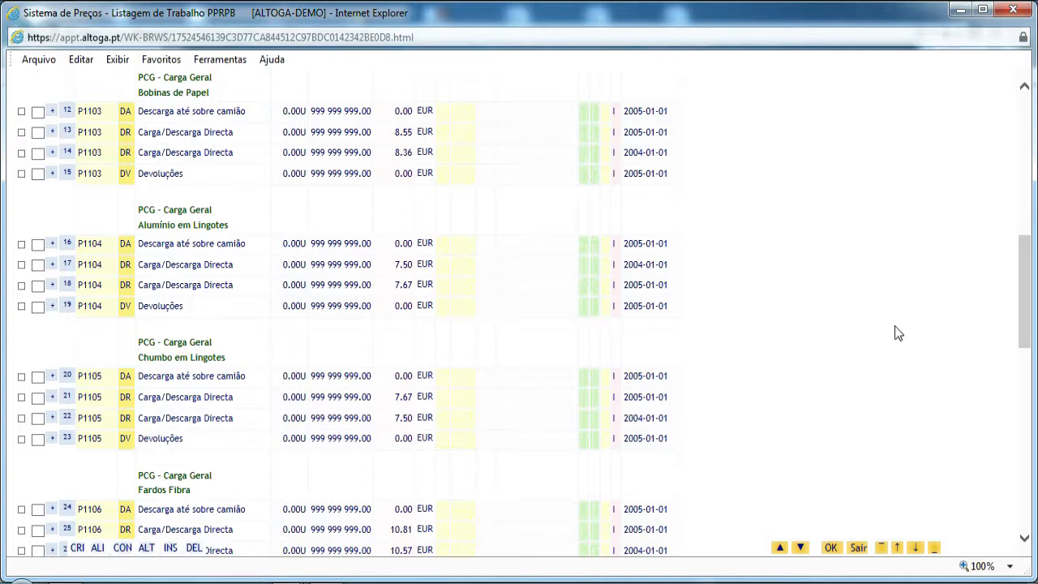
pyautogui.scroll(-4, 900, 336)
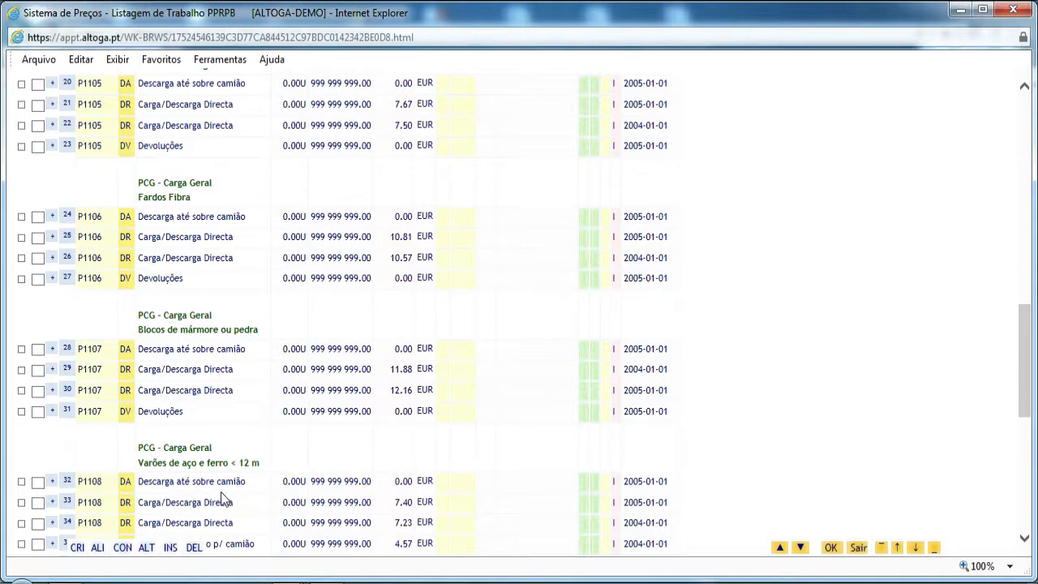
pyautogui.scroll(-4, 923, 260)
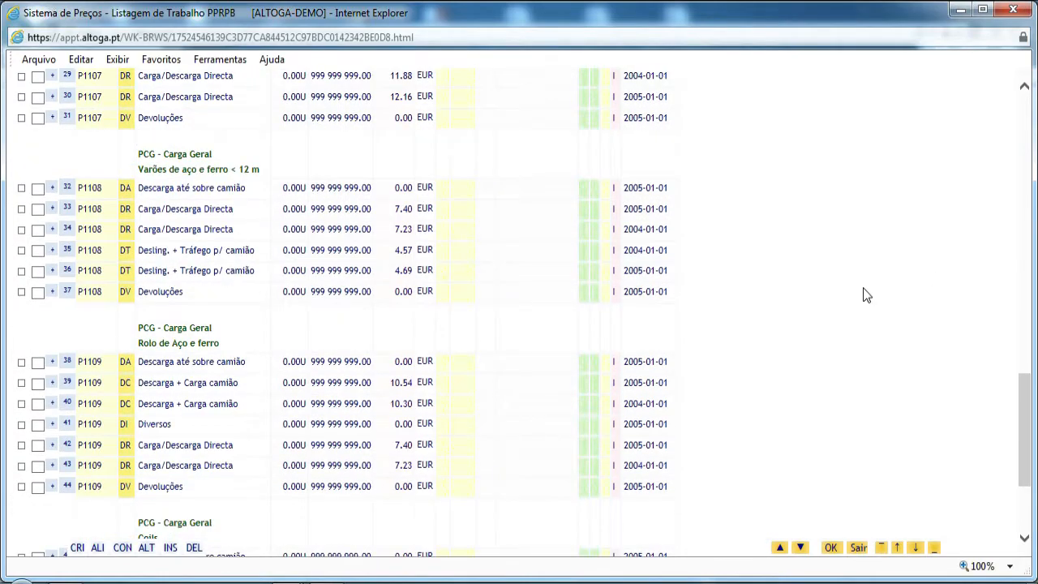
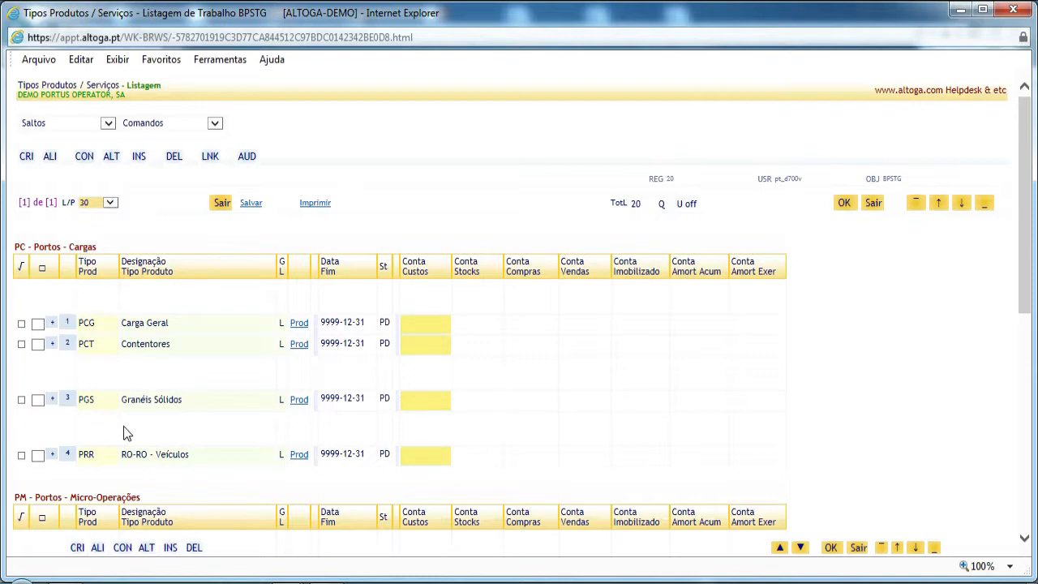
# Skim the Tipos Produtos / Serviços listing through its Cargas and Micro-Operações product types.
pyautogui.scroll(-5, 927, 334)
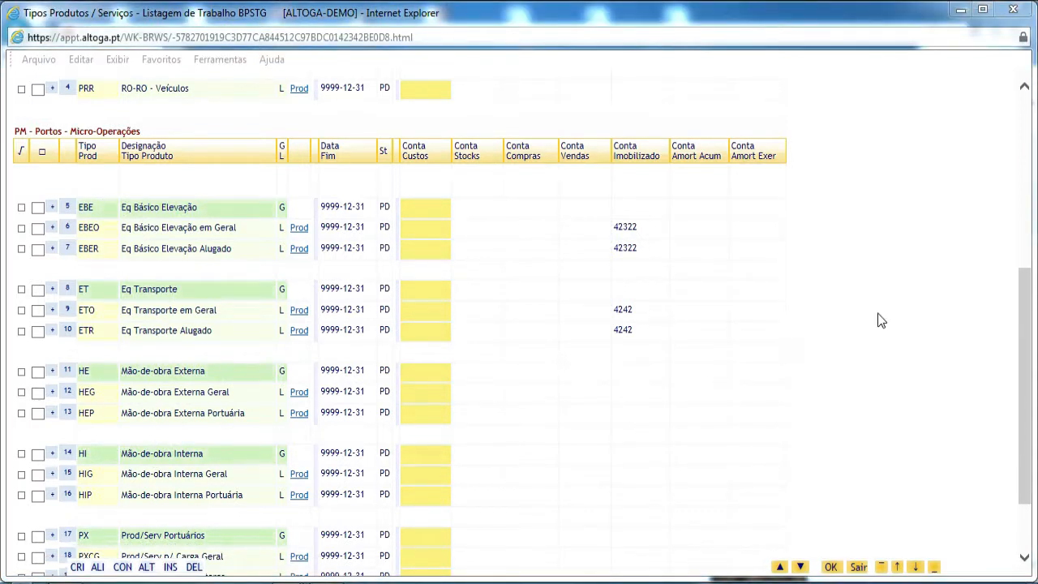
pyautogui.click(926, 215)
pyautogui.scroll(5, 927, 215)
pyautogui.scroll(1, 925, 210)
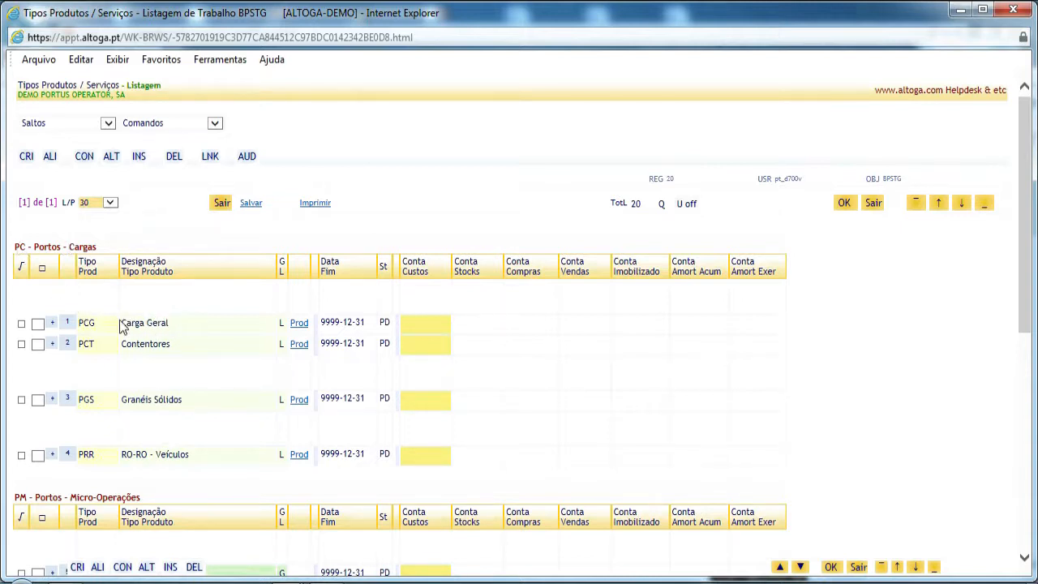
# Open the products of the PCG Carga Geral type and look through the cargo items and their units.
pyautogui.click(299, 322)
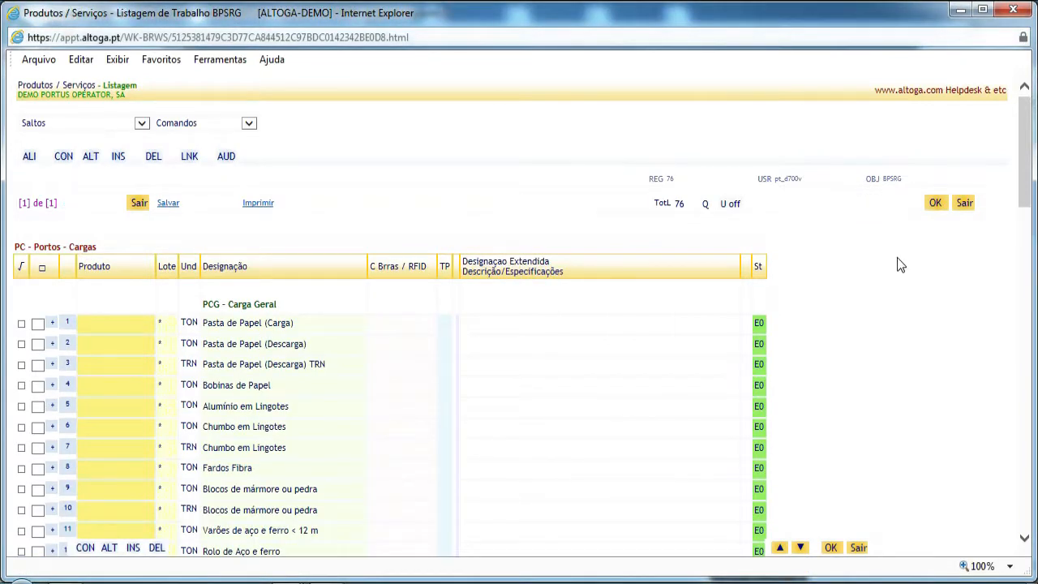
pyautogui.scroll(-2, 898, 258)
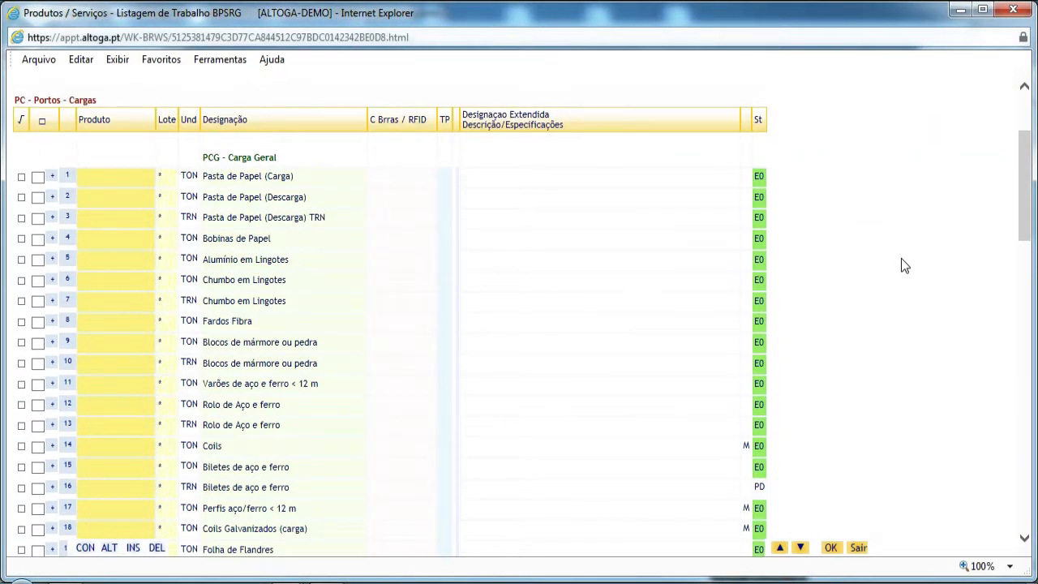
pyautogui.scroll(-1, 901, 259)
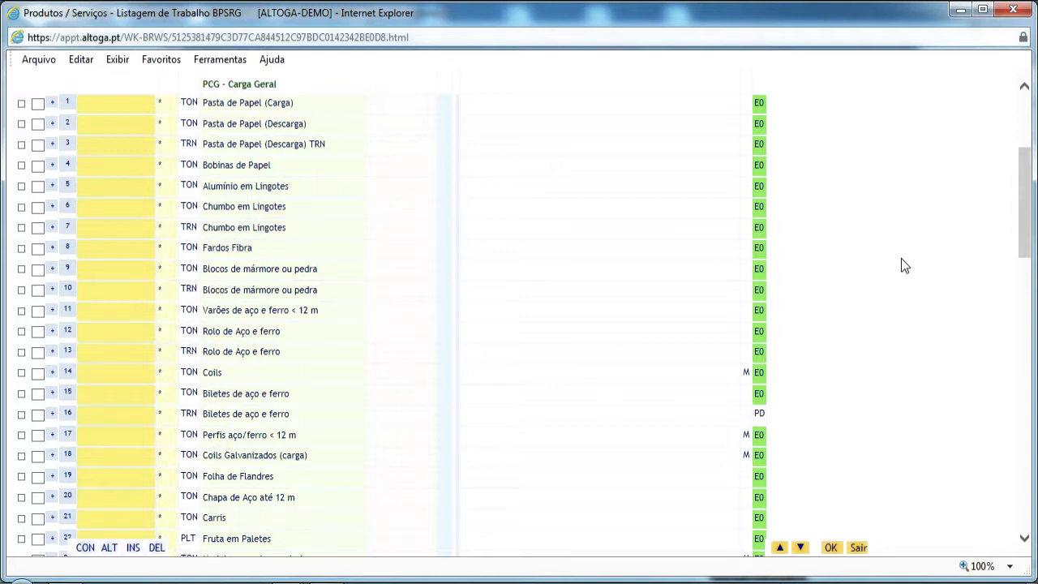
pyautogui.scroll(1, 901, 258)
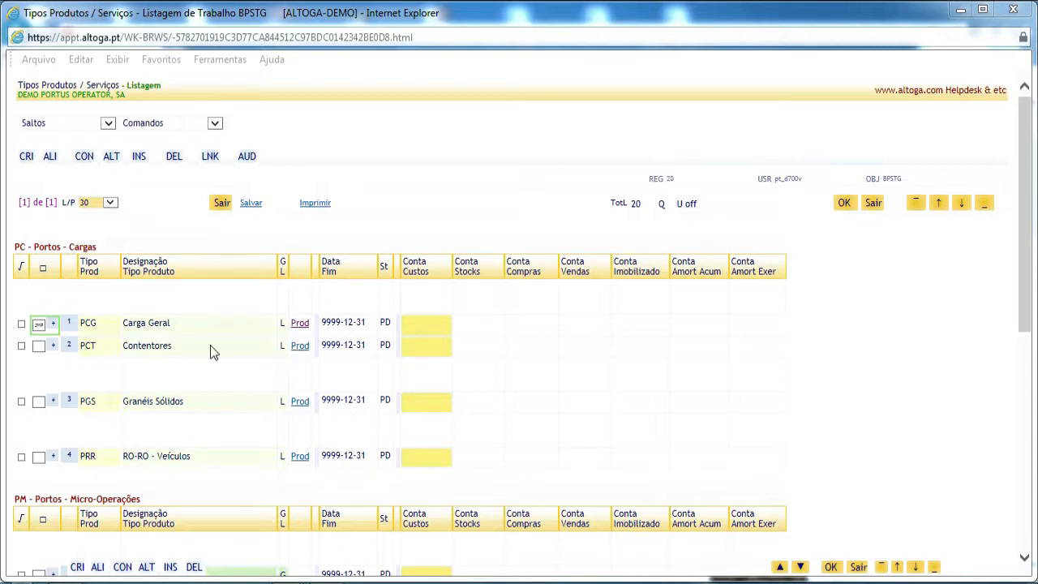
# View the product lists of the PCT Contentores and PGS Granéis Sólidos types, returning to the product types after each.
pyautogui.click(300, 347)
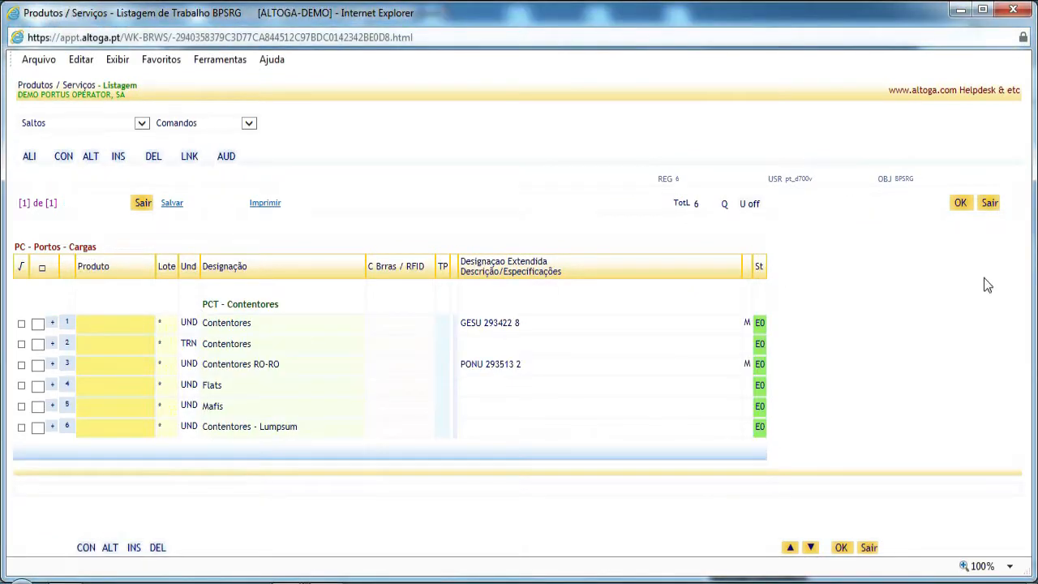
pyautogui.click(991, 205)
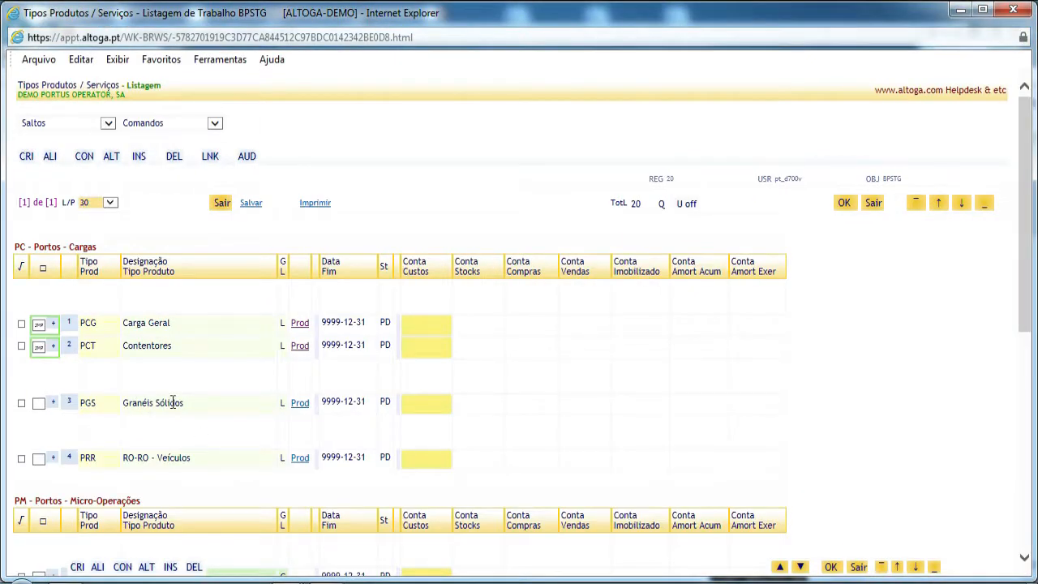
pyautogui.click(299, 403)
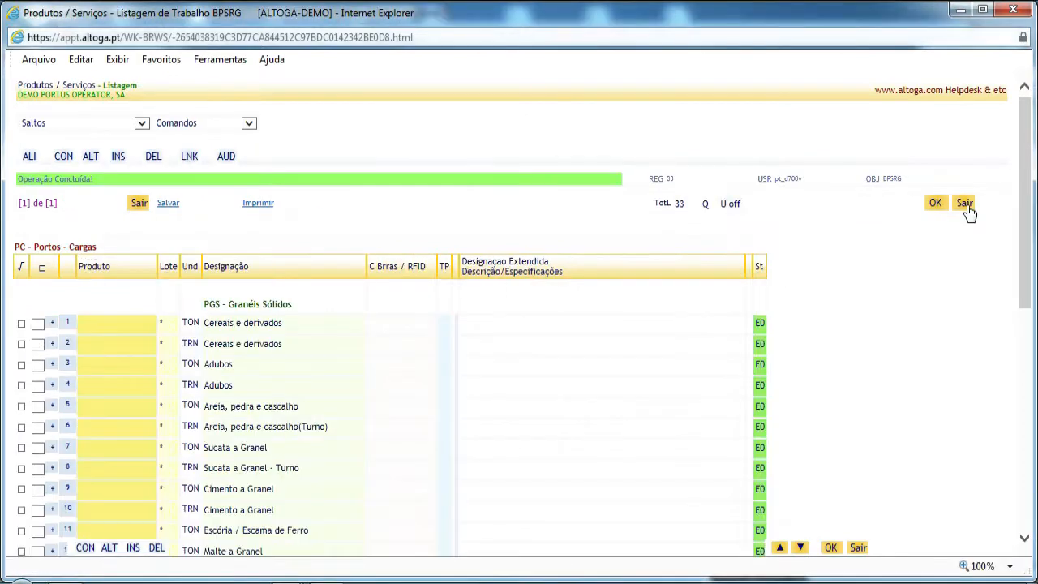
pyautogui.click(966, 207)
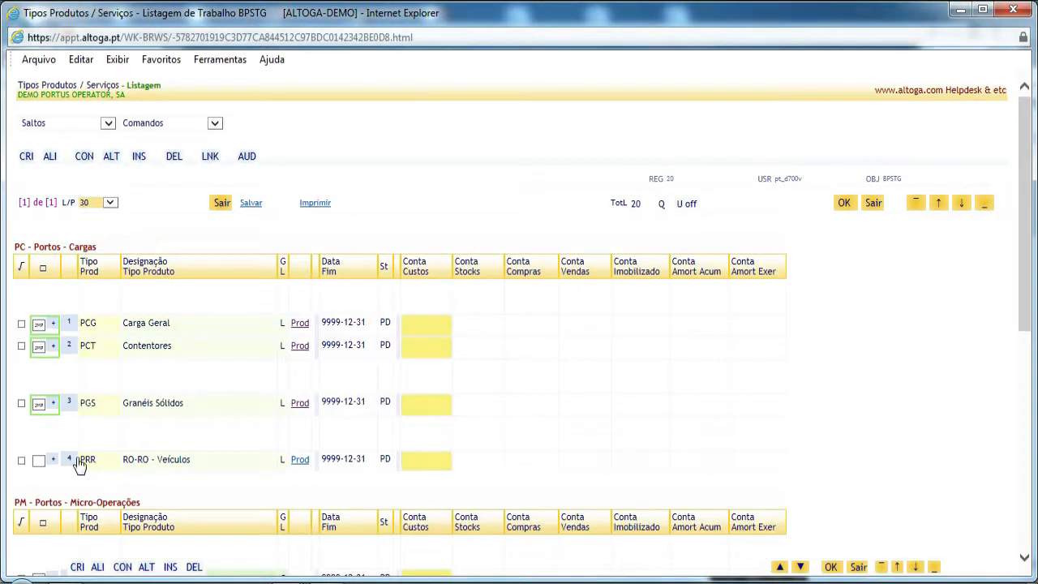
# View the products of the PRR RO-RO - Veículos type and return to the product types.
pyautogui.click(300, 459)
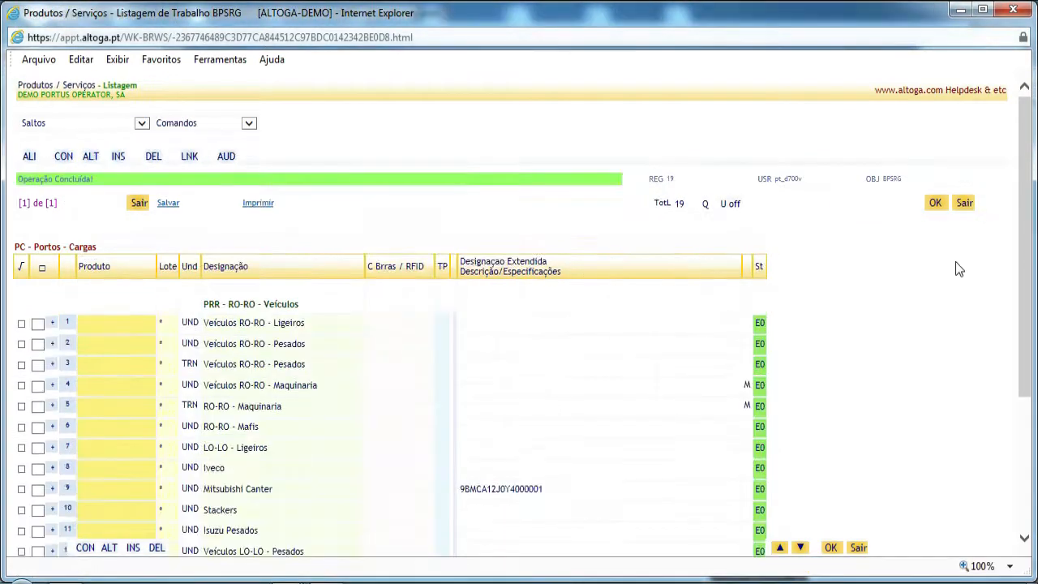
pyautogui.scroll(-5, 957, 261)
pyautogui.scroll(4, 965, 274)
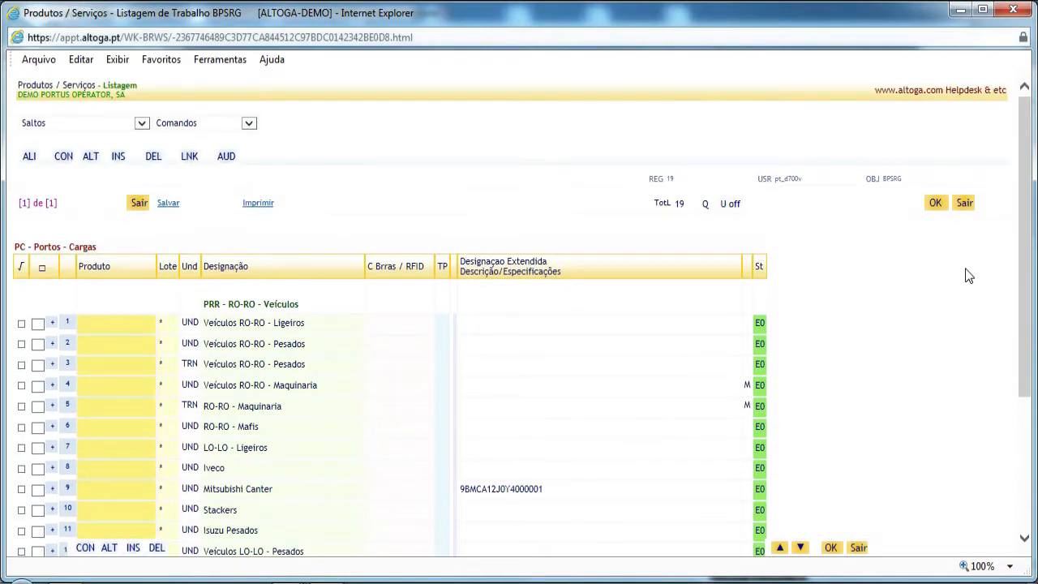
pyautogui.click(966, 203)
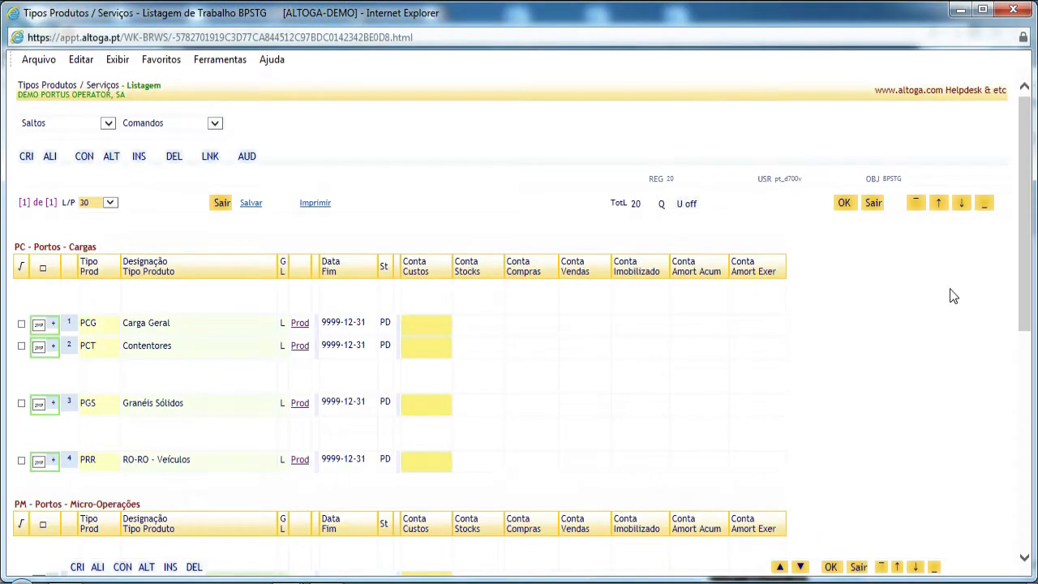
# Review the Portos - Micro-Operações product types and view the products of ETO Eq Transporte em Geral.
pyautogui.scroll(-10, 954, 296)
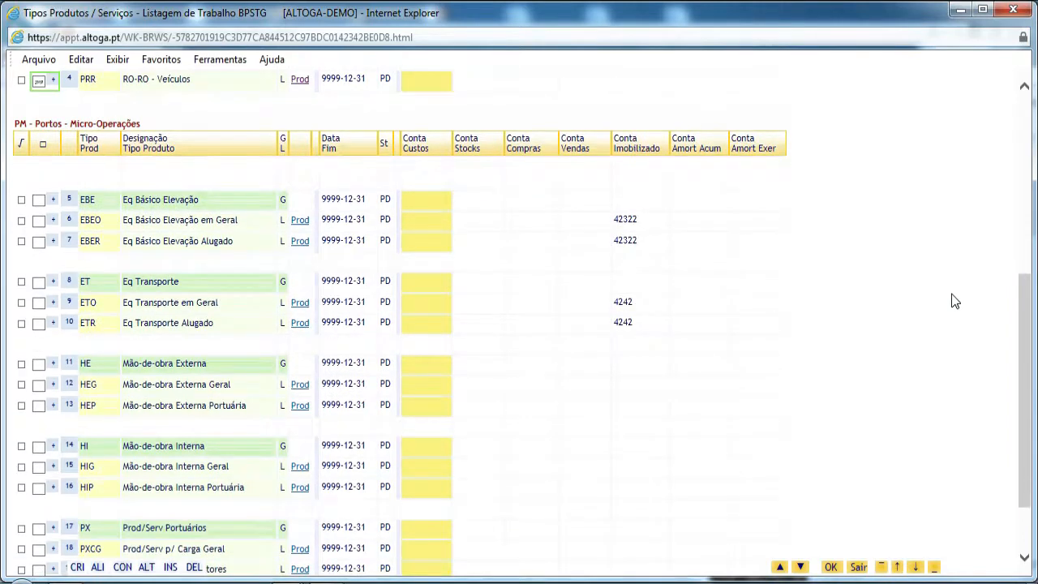
pyautogui.scroll(-2, 953, 302)
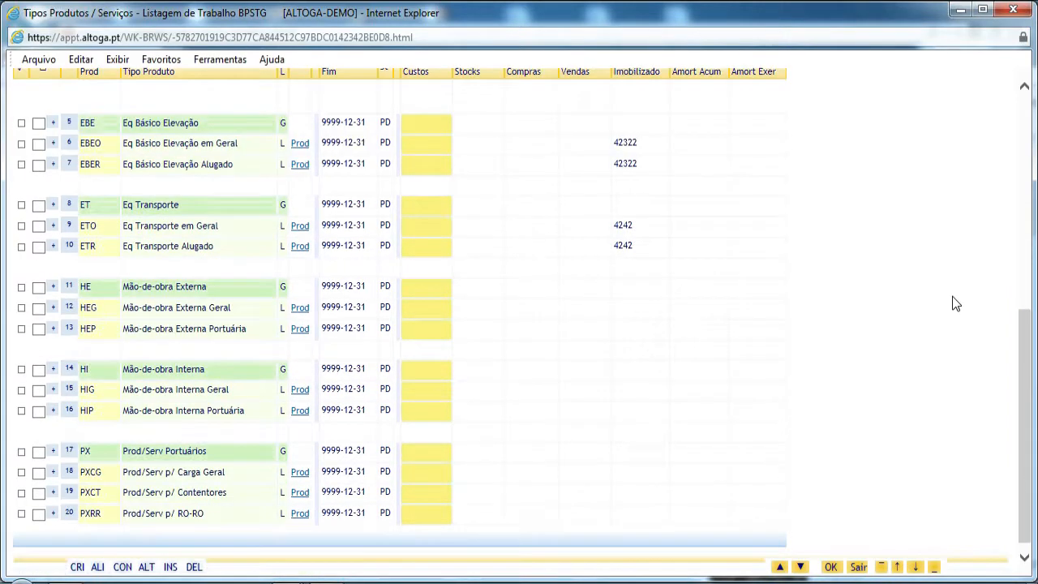
pyautogui.scroll(2, 949, 297)
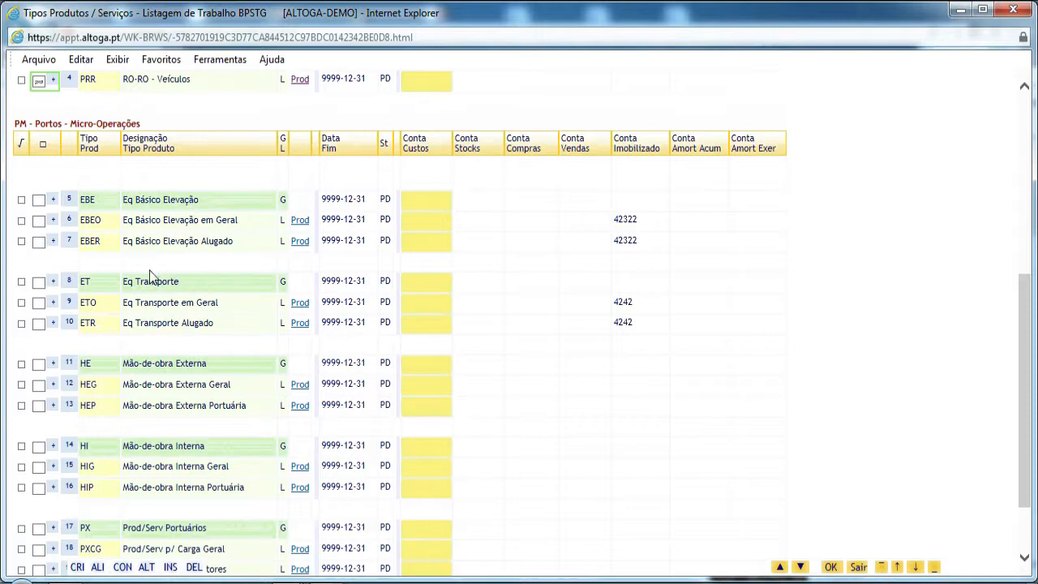
pyautogui.click(302, 303)
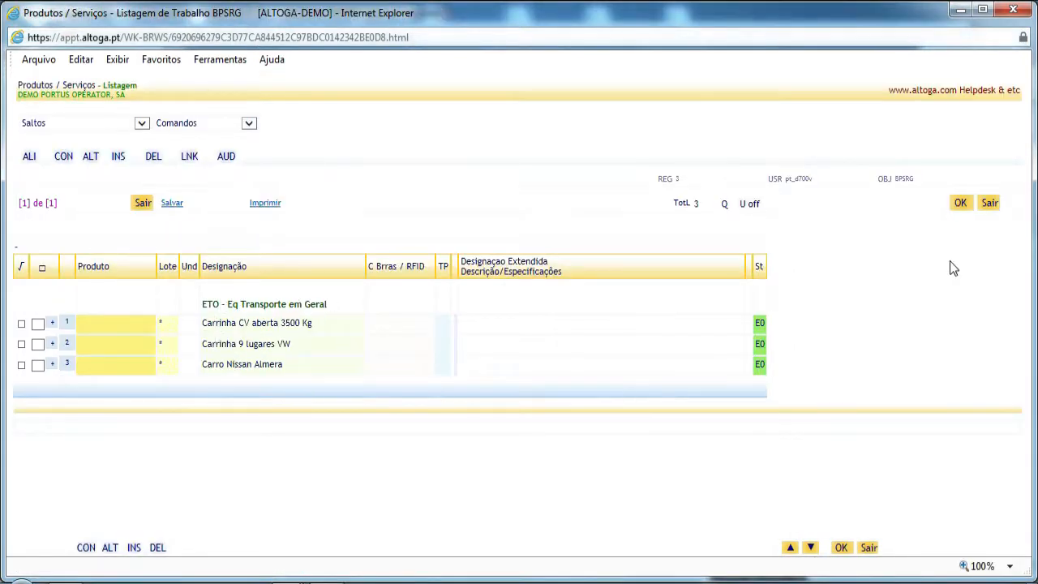
pyautogui.click(989, 202)
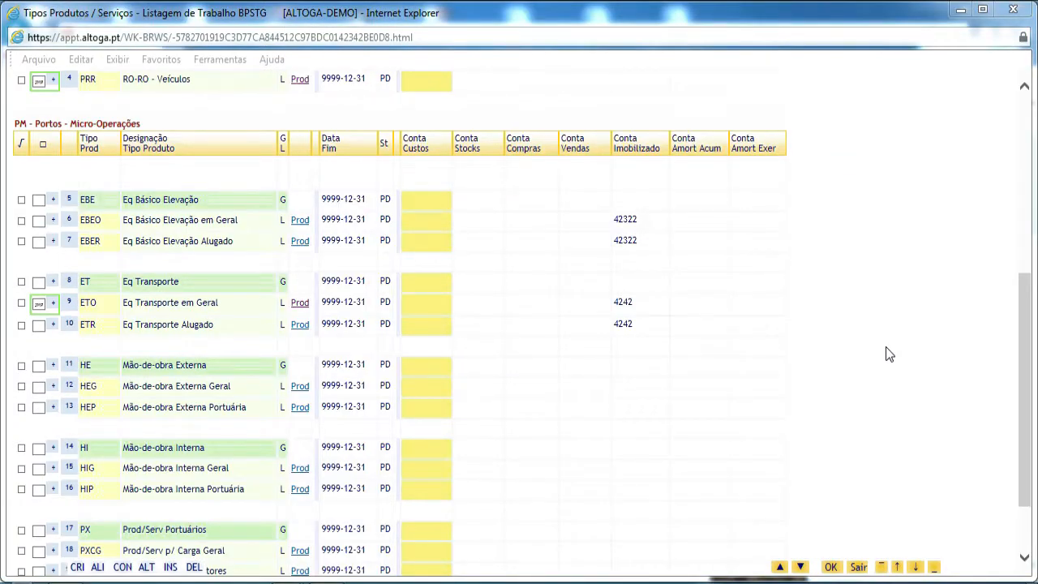
# Open the PXCG Prod/Serv p/ Carga Geral products and examine the list of equipment, materials, labour and storage intervals.
pyautogui.scroll(-2, 885, 348)
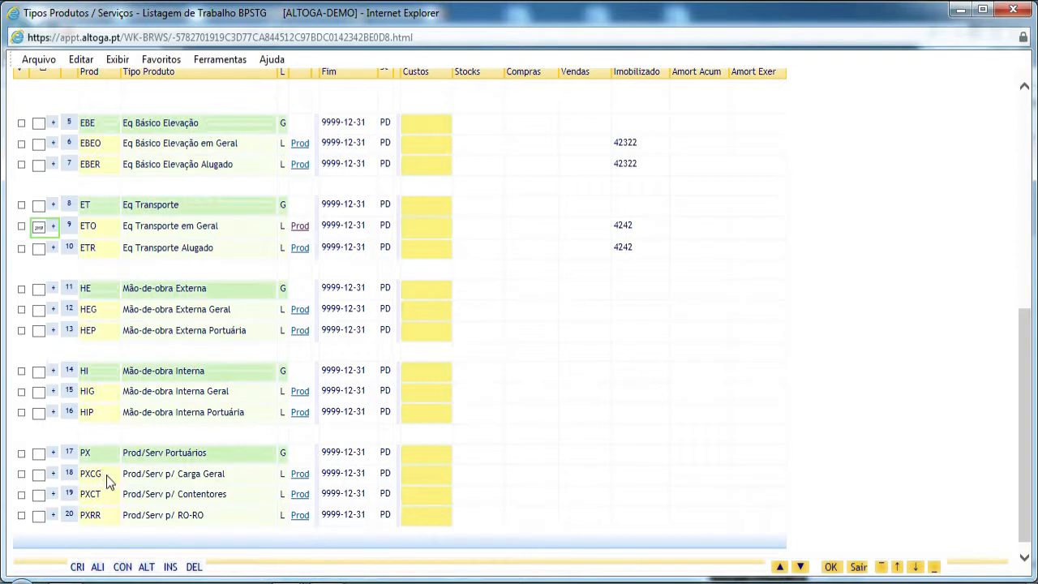
pyautogui.click(300, 474)
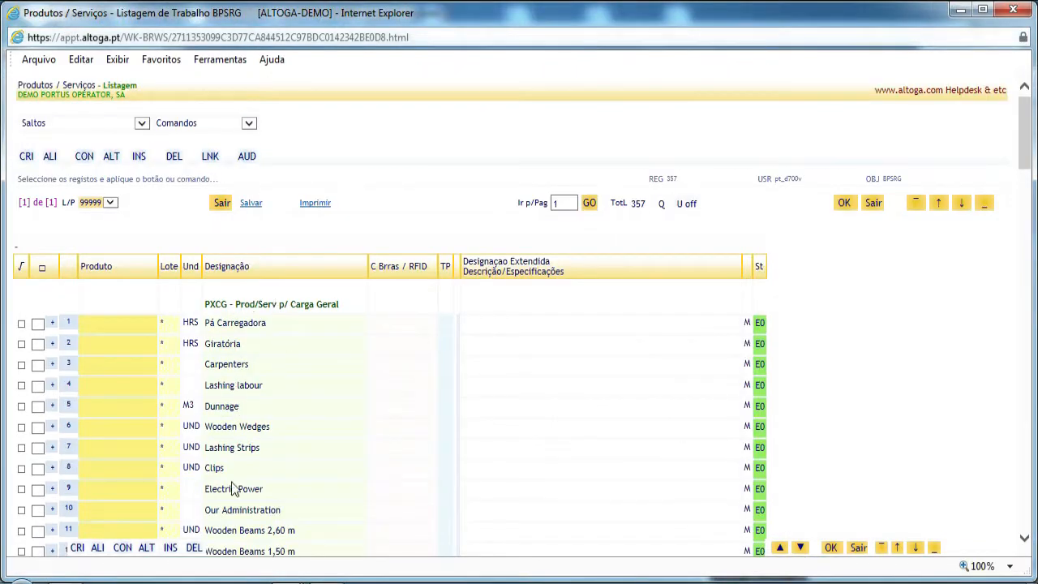
pyautogui.scroll(-2, 942, 278)
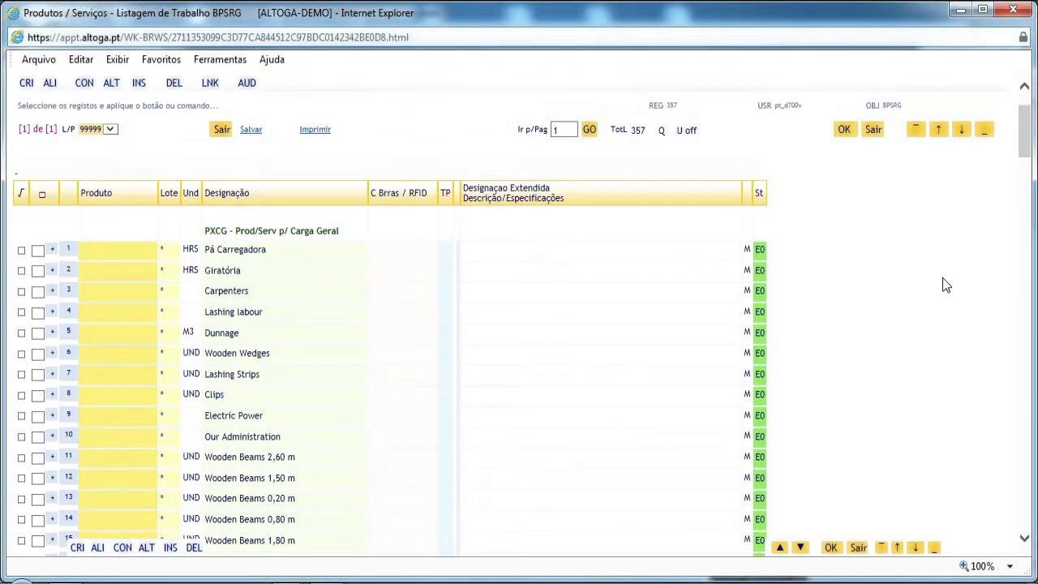
pyautogui.scroll(-2, 942, 277)
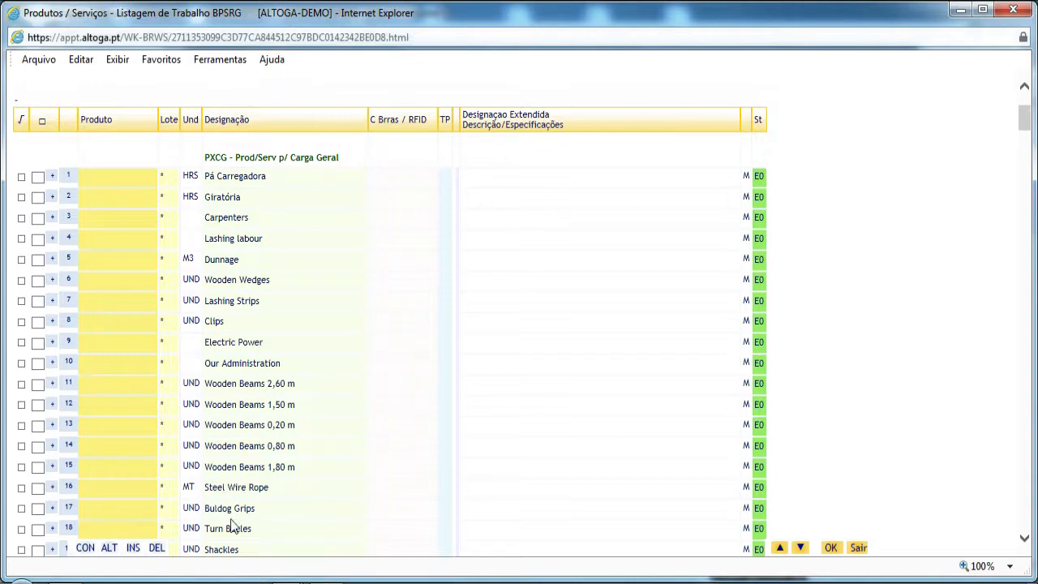
pyautogui.scroll(-2, 641, 422)
pyautogui.scroll(-8, 641, 422)
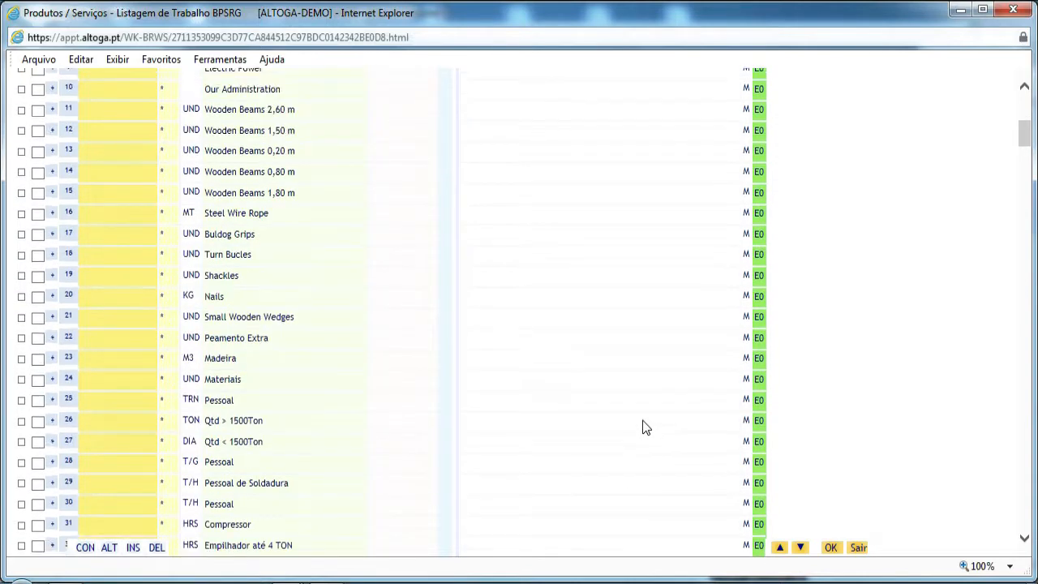
pyautogui.scroll(-11, 923, 404)
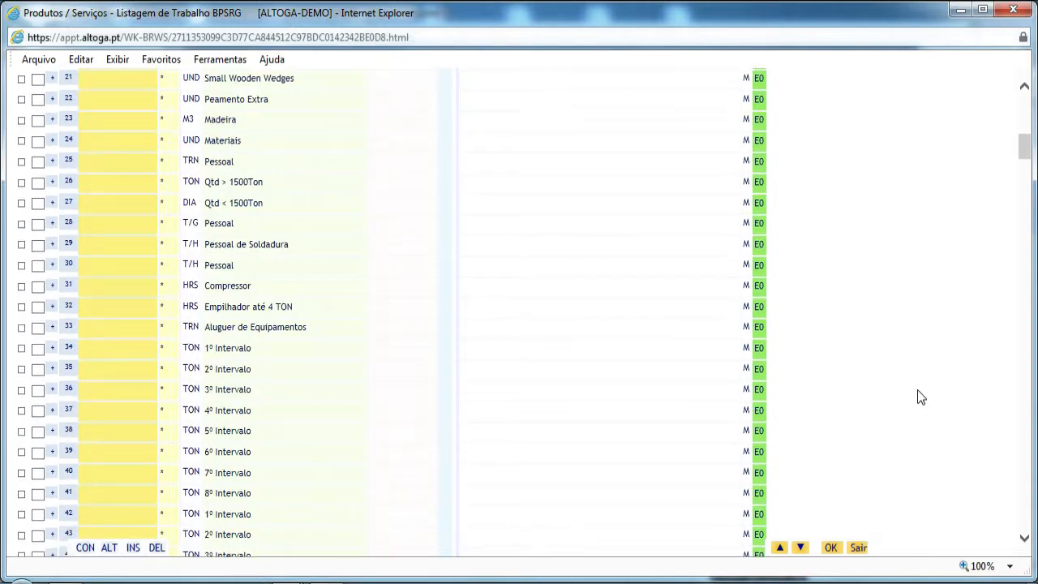
pyautogui.scroll(-20, 923, 404)
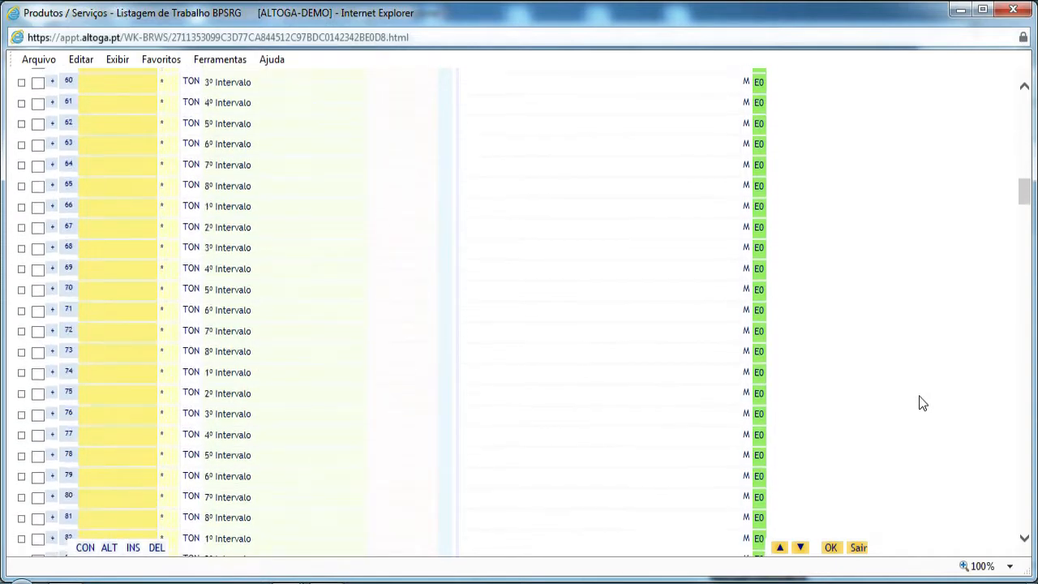
pyautogui.scroll(14, 923, 403)
pyautogui.scroll(20, 923, 404)
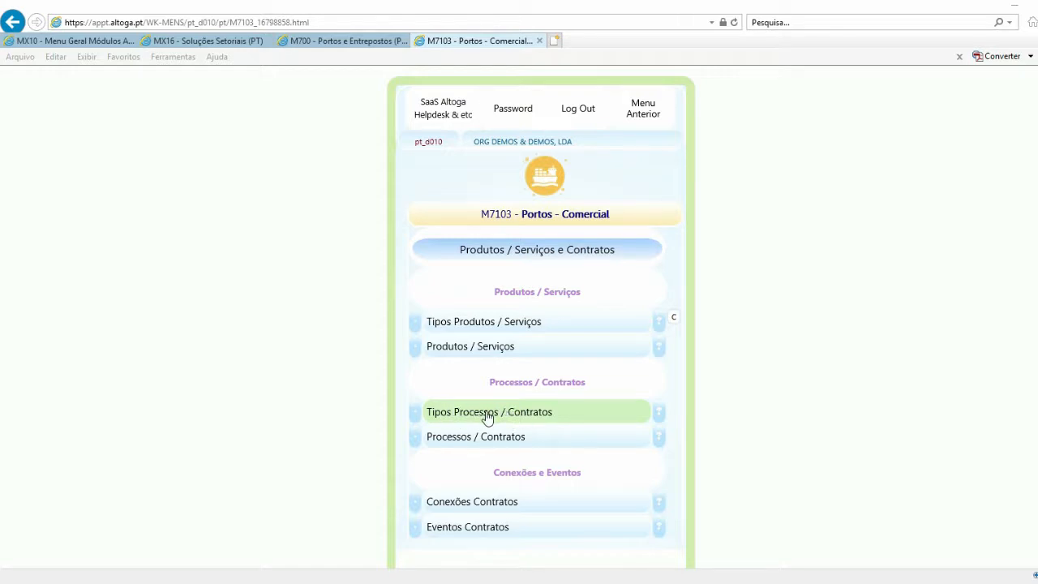
# List the Tipos Processos / Contratos and look through all the contract types.
pyautogui.click(488, 415)
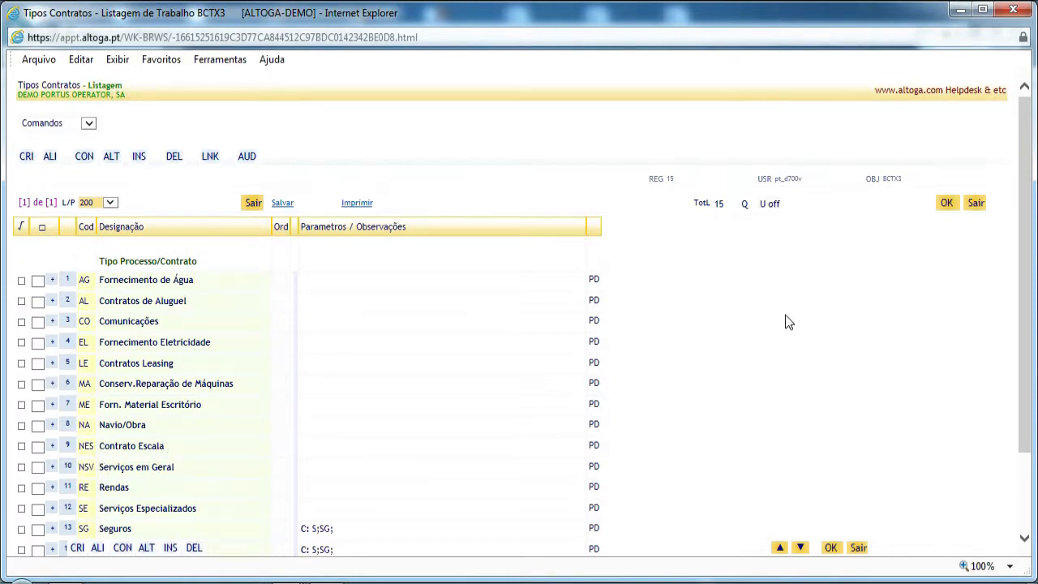
pyautogui.scroll(-2, 786, 322)
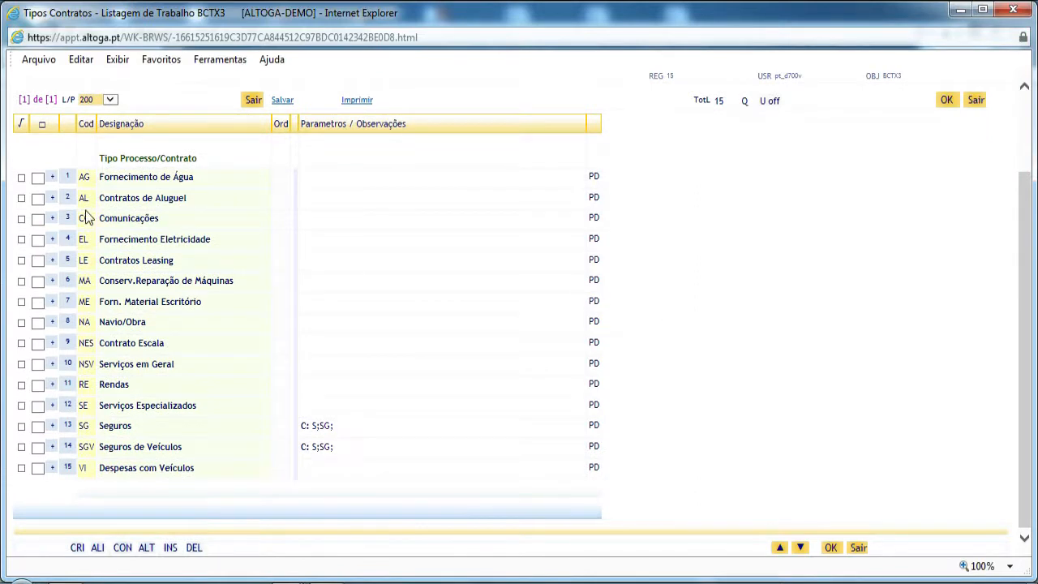